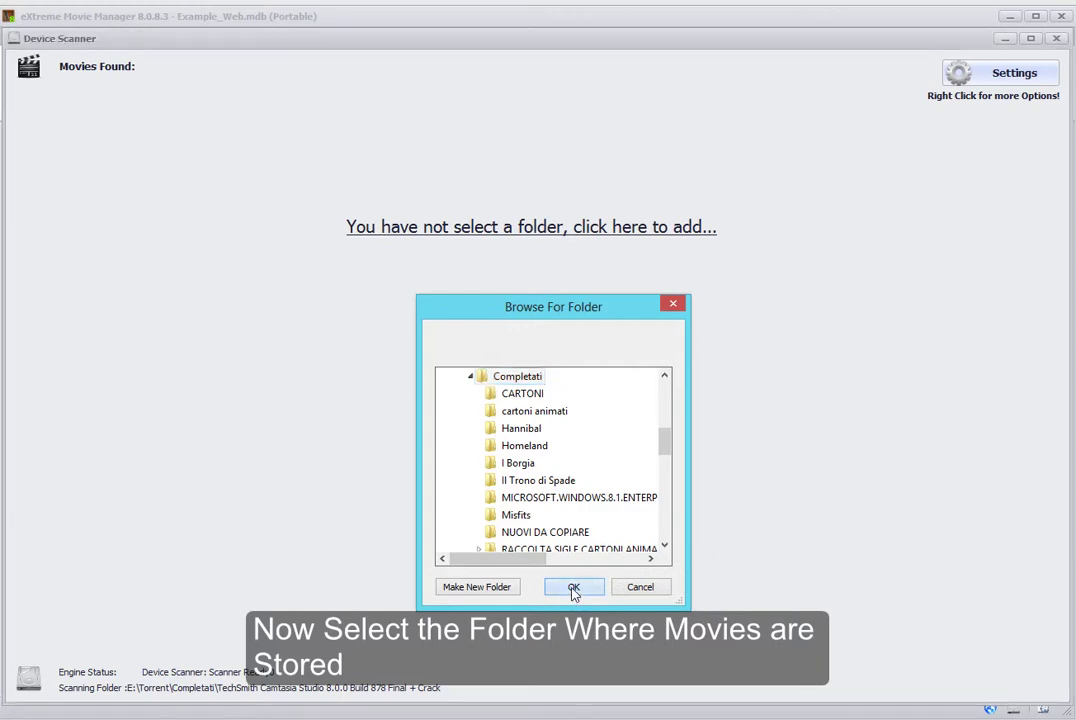
# Choose the Completati folder for the device scan and look through the list of movies found.
pyautogui.click(573, 590)
pyautogui.click(548, 308)
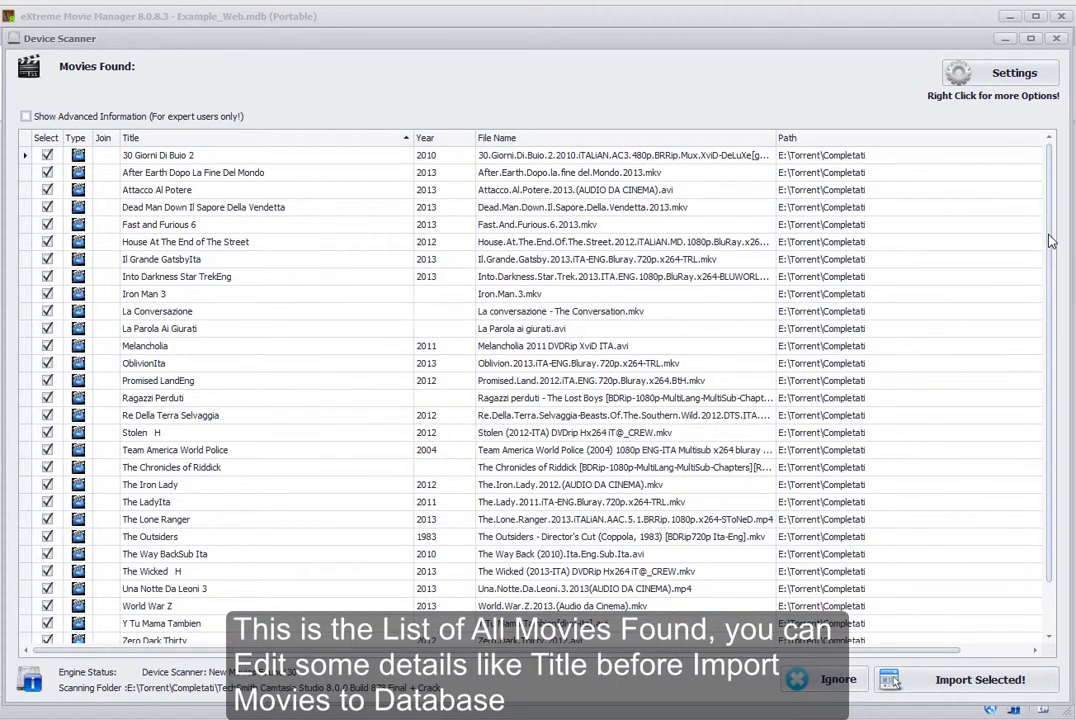
pyautogui.moveTo(1048, 240); pyautogui.dragTo(1050, 278)
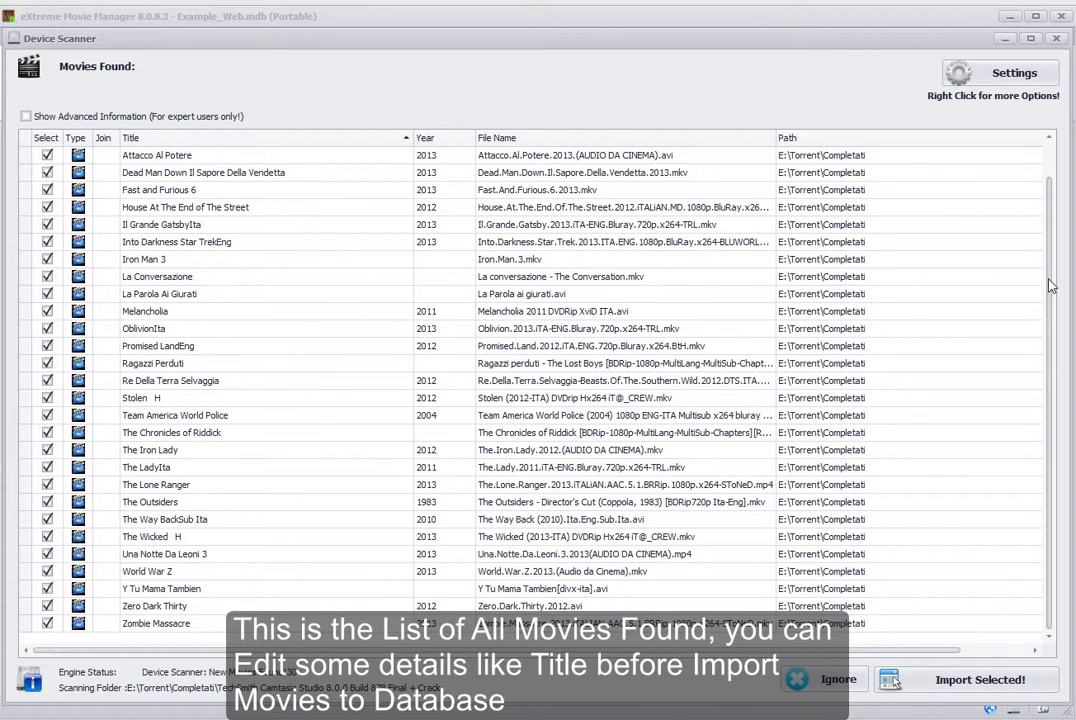
pyautogui.scroll(2, 881, 204)
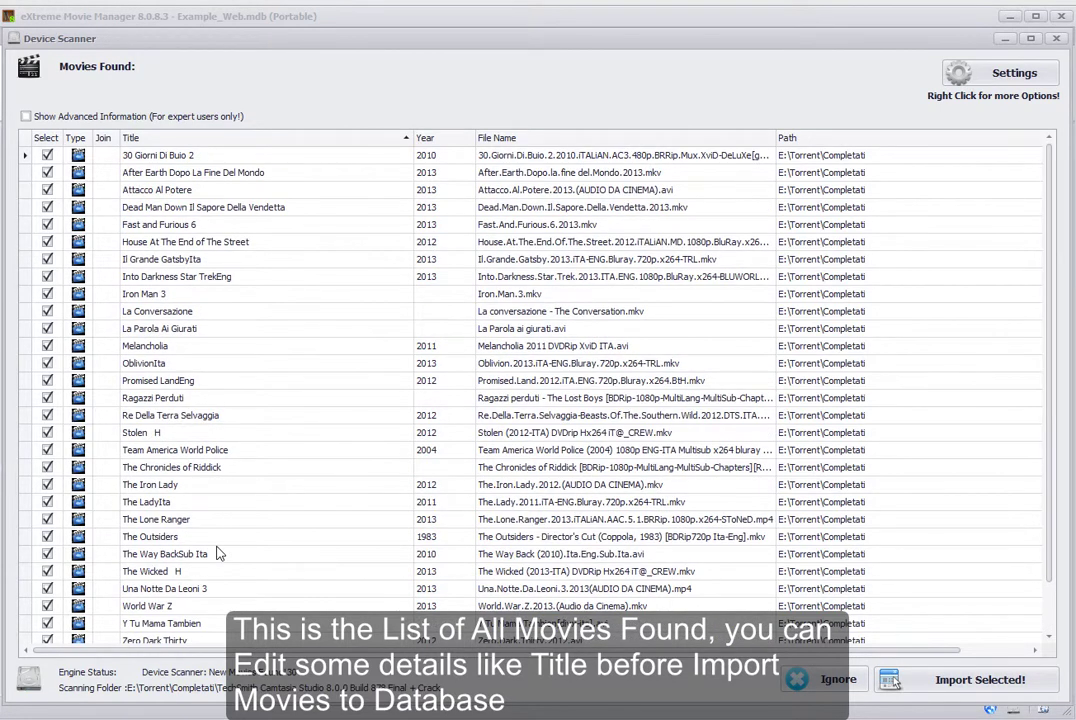
# Remove the language suffixes from two found movie titles so they read The Way Back and The Lady.
pyautogui.click(220, 554)
pyautogui.doubleClick(224, 553)
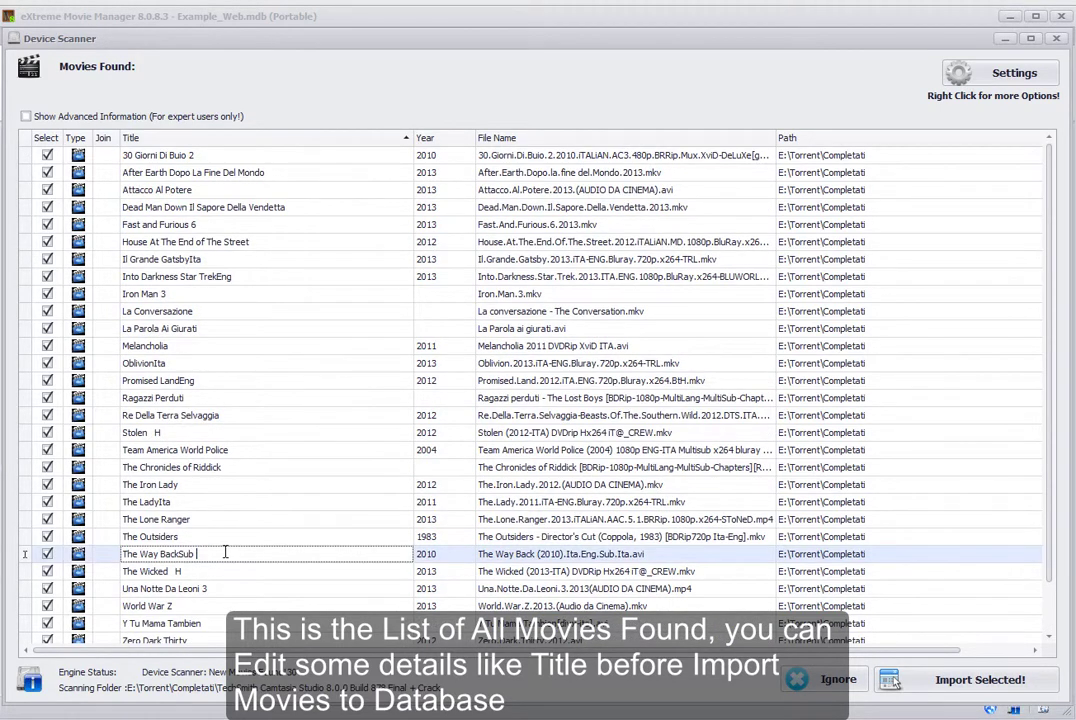
pyautogui.press('BackSpace')
pyautogui.press('BackSpace')
pyautogui.press('BackSpace')
pyautogui.press('BackSpace')
pyautogui.click(200, 502)
pyautogui.press('BackSpace')
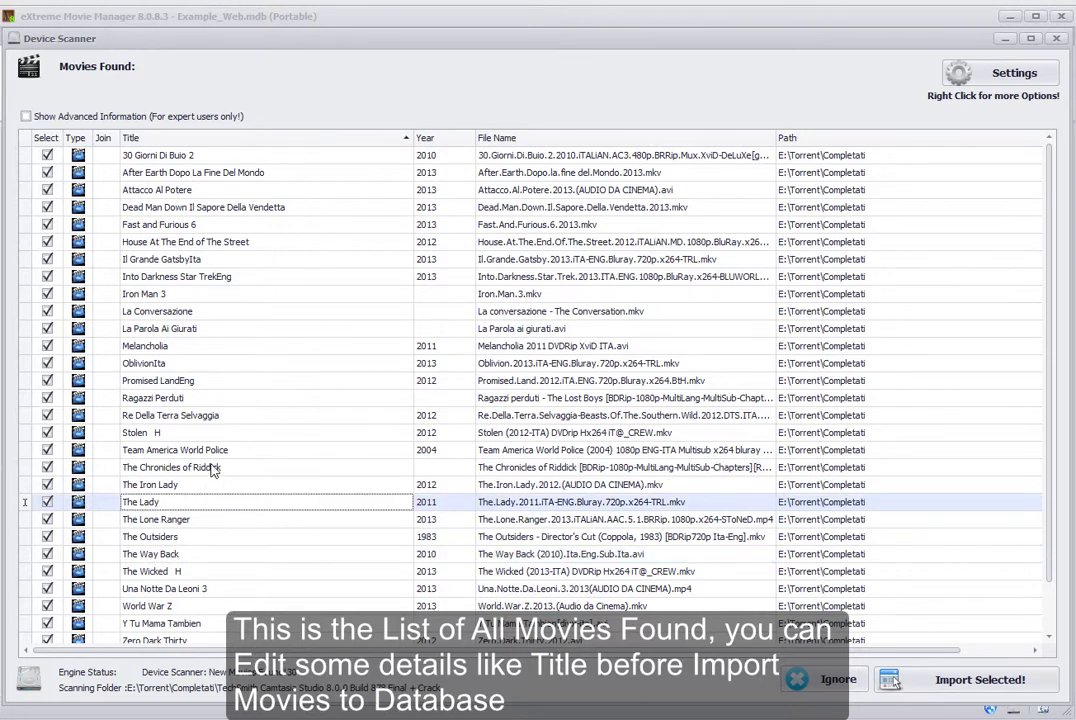
# Remove the trailing Eng from two more found titles so they read Promised Land and Into Darkness Star Trek.
pyautogui.click(206, 380)
pyautogui.press('BackSpace')
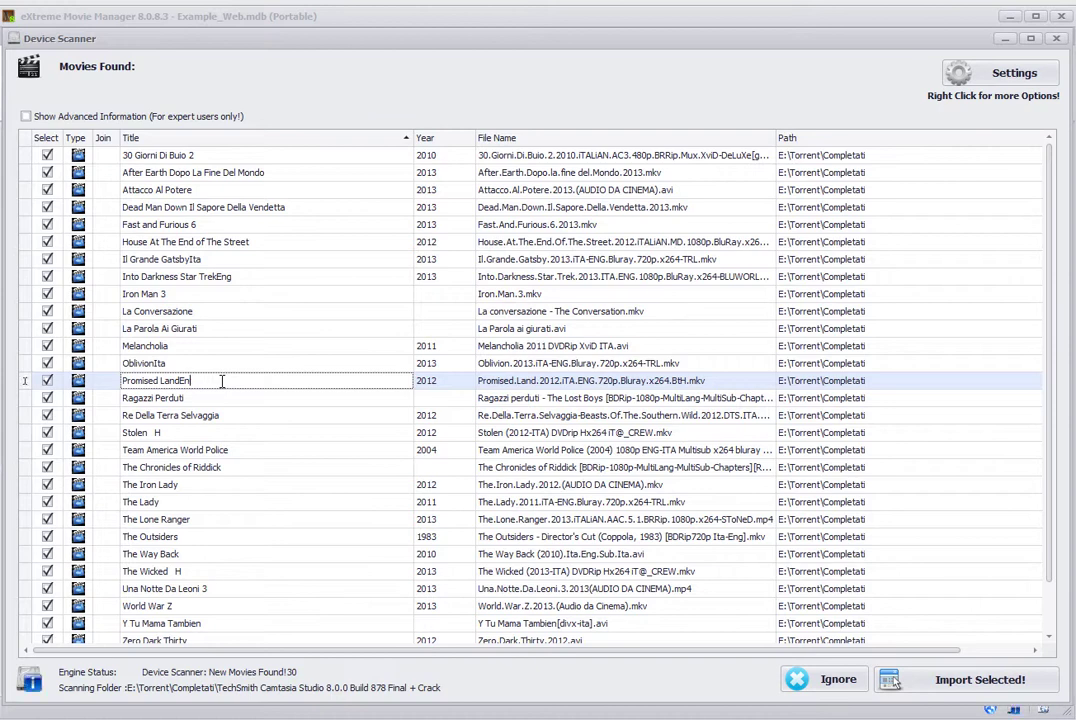
pyautogui.click(291, 276)
pyautogui.press('BackSpace')
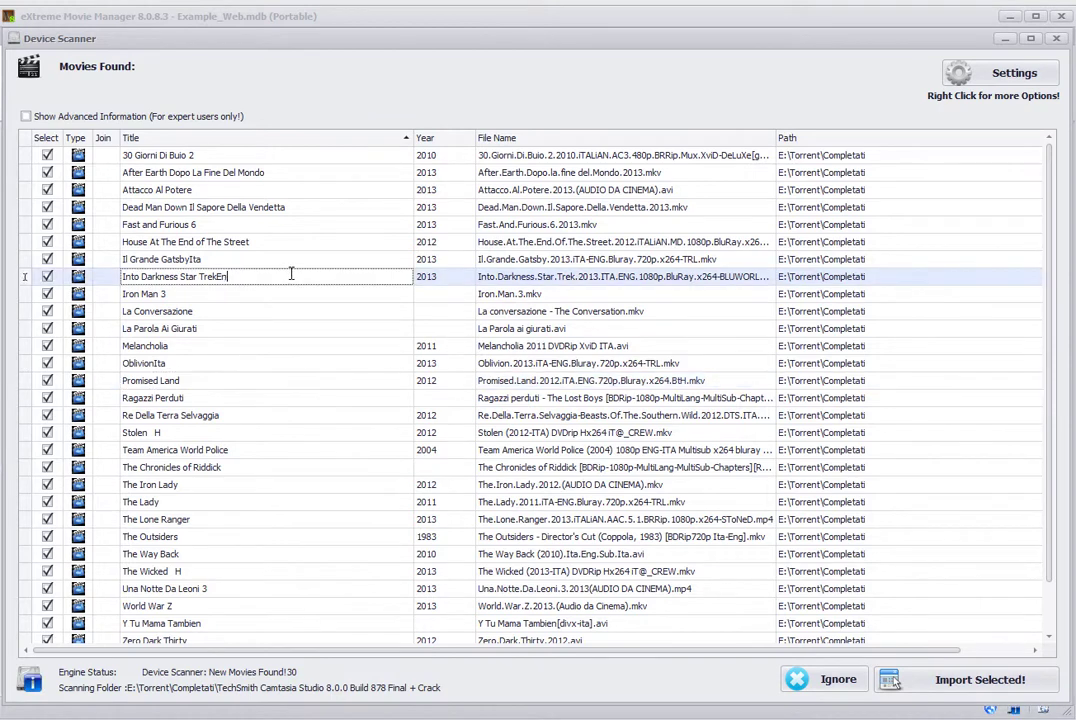
# Import all the checked movies from the scan list into the database.
pyautogui.scroll(-2, 1040, 432)
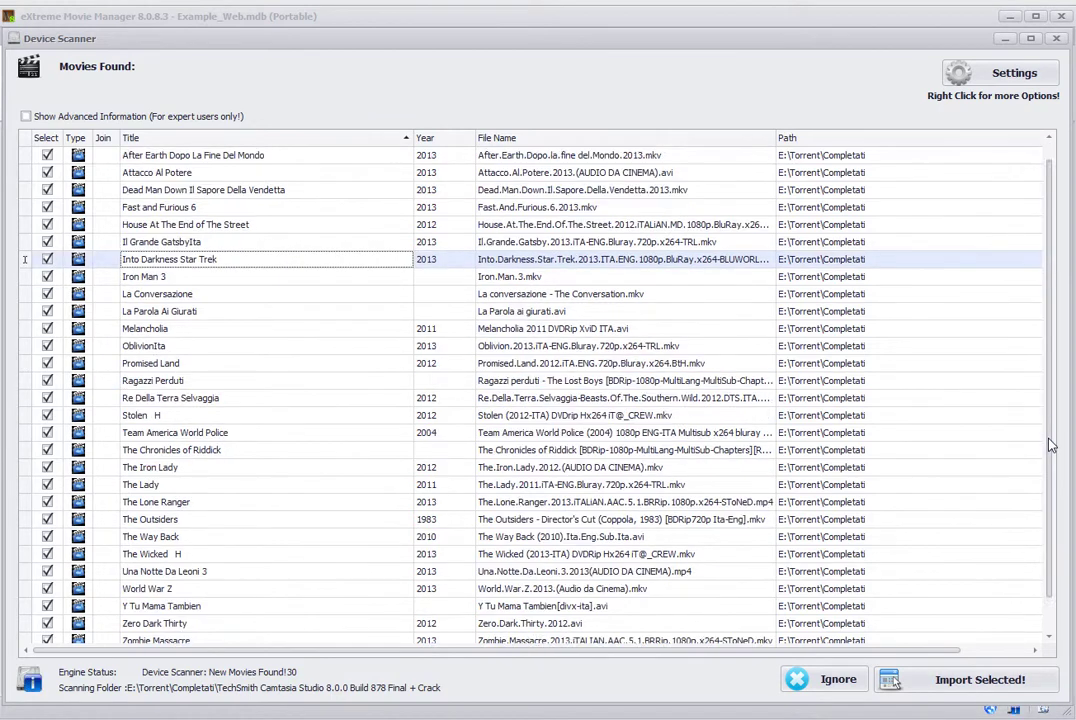
pyautogui.scroll(2, 1035, 425)
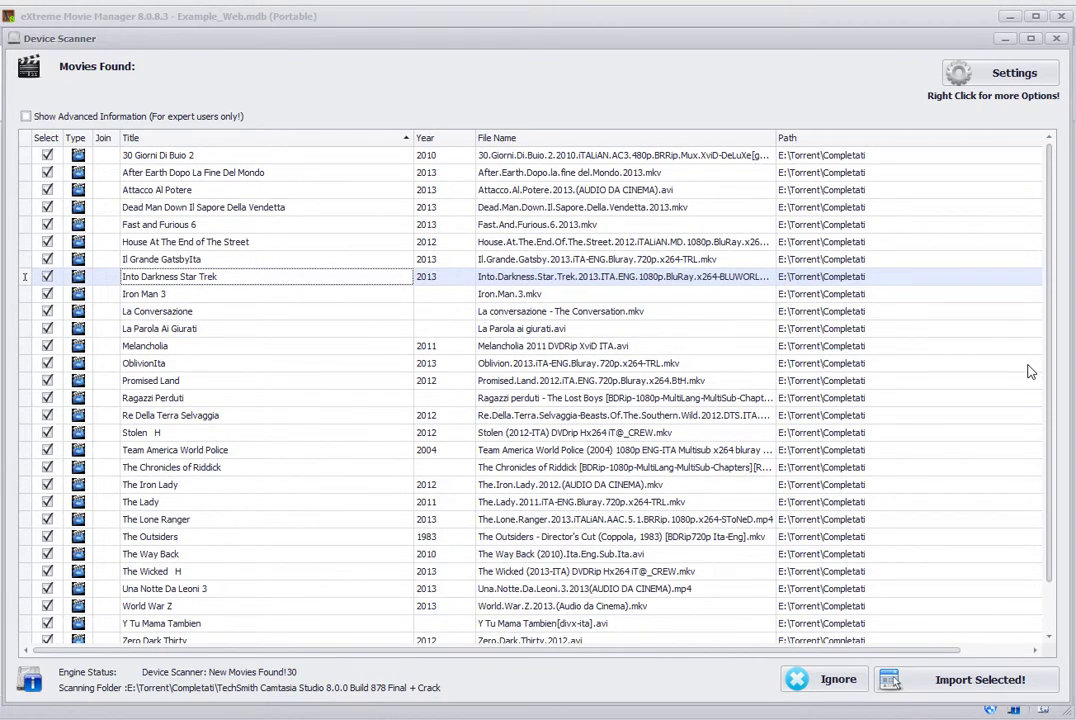
pyautogui.click(925, 680)
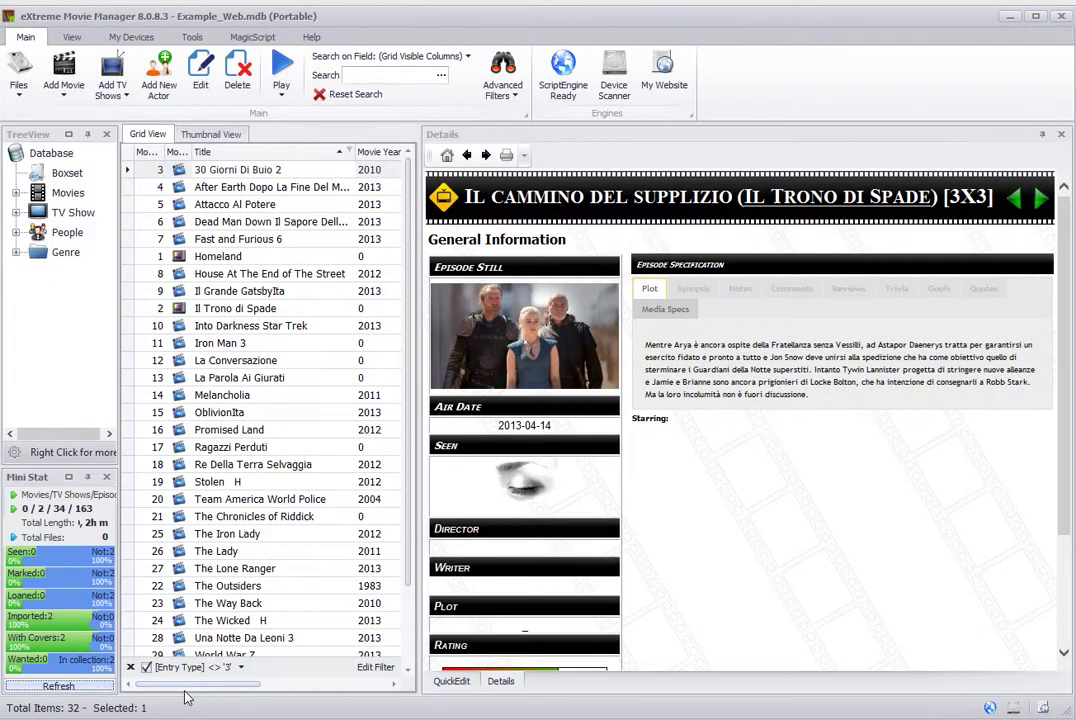
# Edit the OblivionIta entry in the database and change its title to Oblivion.
pyautogui.scroll(-2, 408, 220)
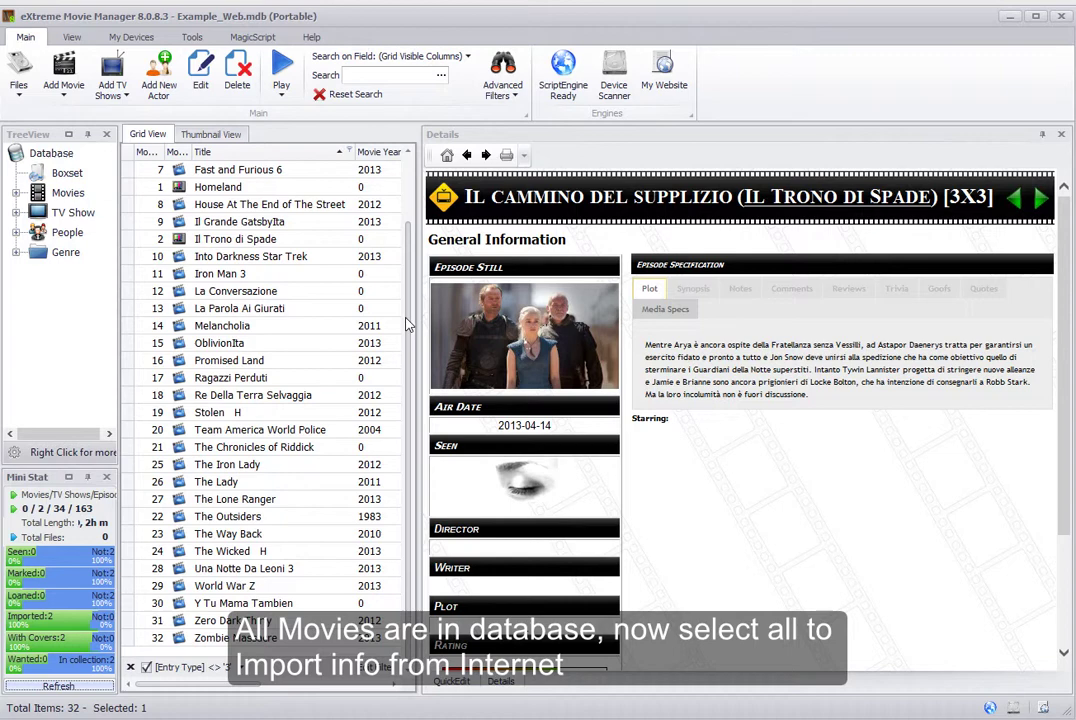
pyautogui.click(236, 362)
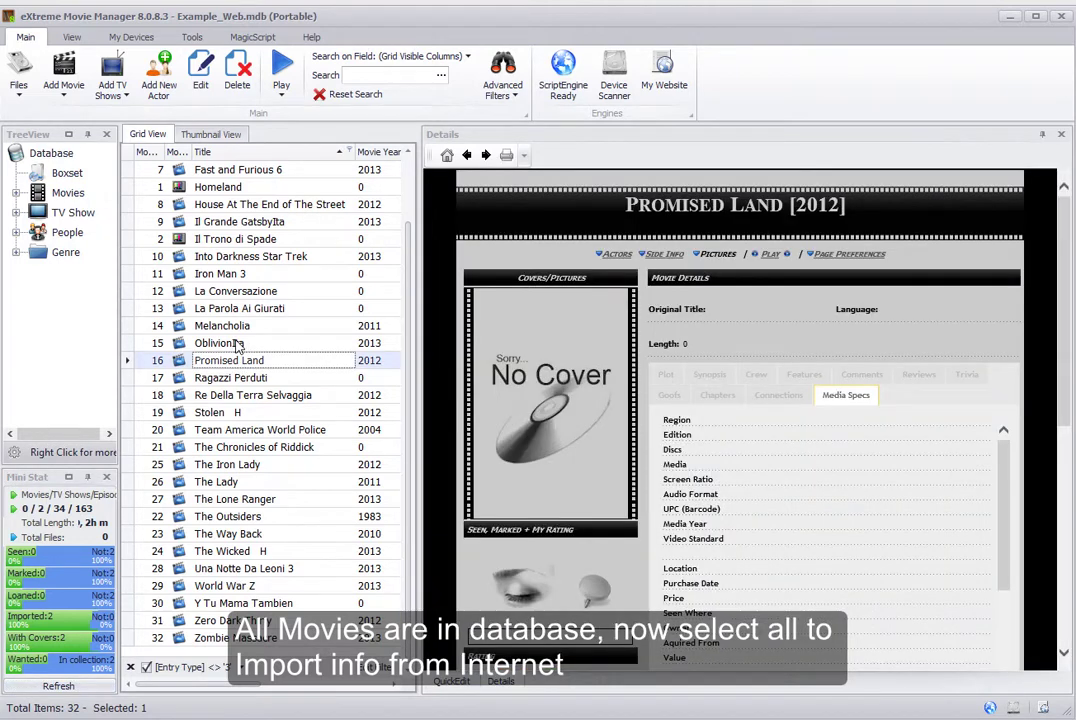
pyautogui.click(236, 344)
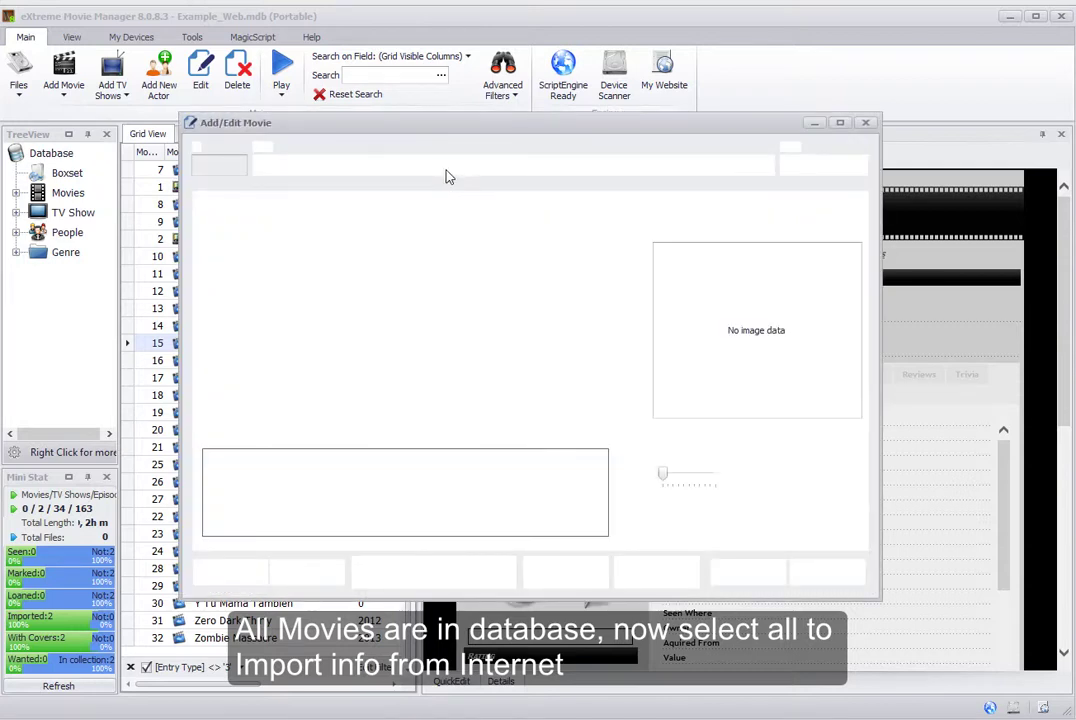
pyautogui.click(389, 165)
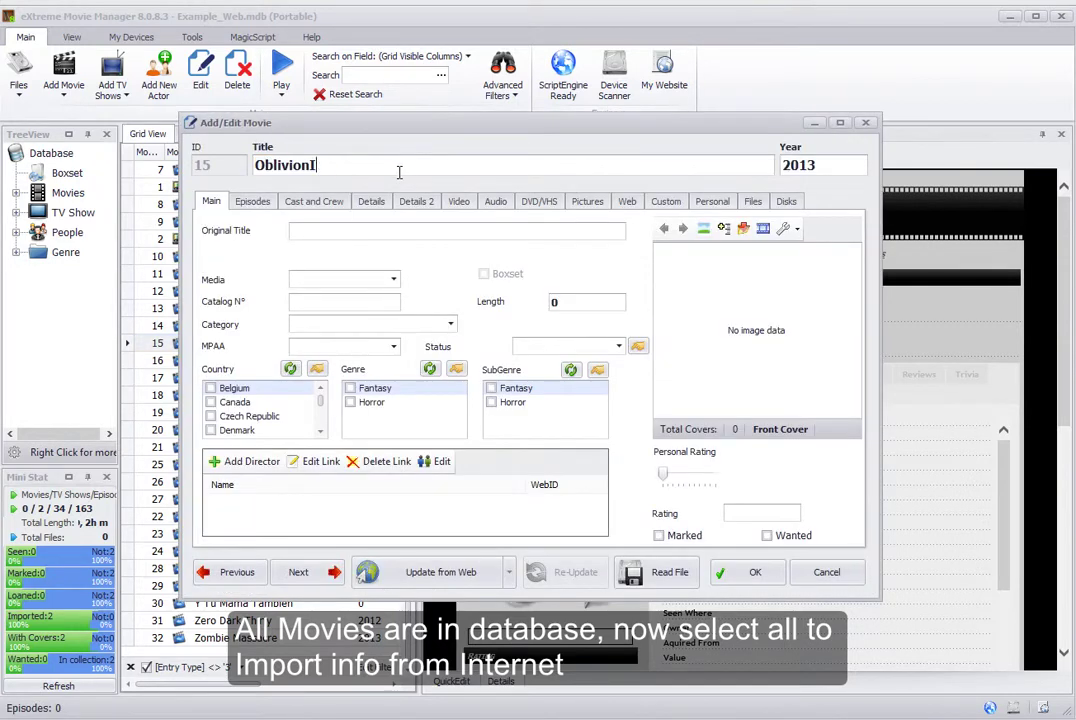
pyautogui.click(743, 585)
# Restrict the collection grid to Movies and select all the listed entries.
pyautogui.scroll(2, 407, 240)
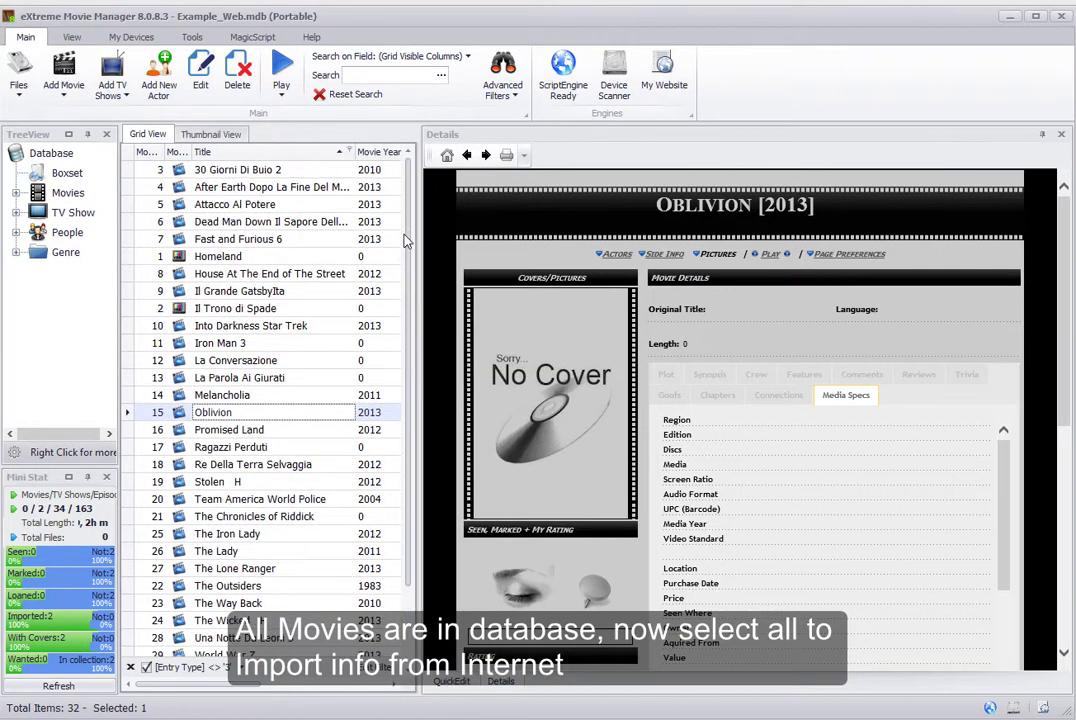
pyautogui.click(70, 193)
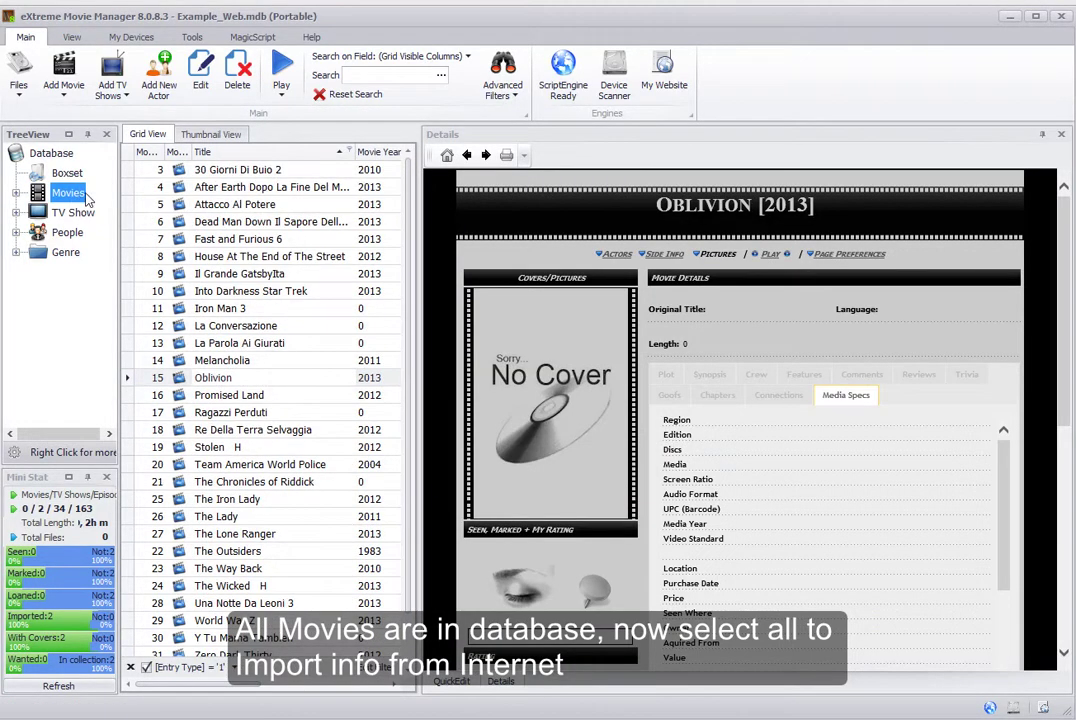
pyautogui.rightClick(158, 176)
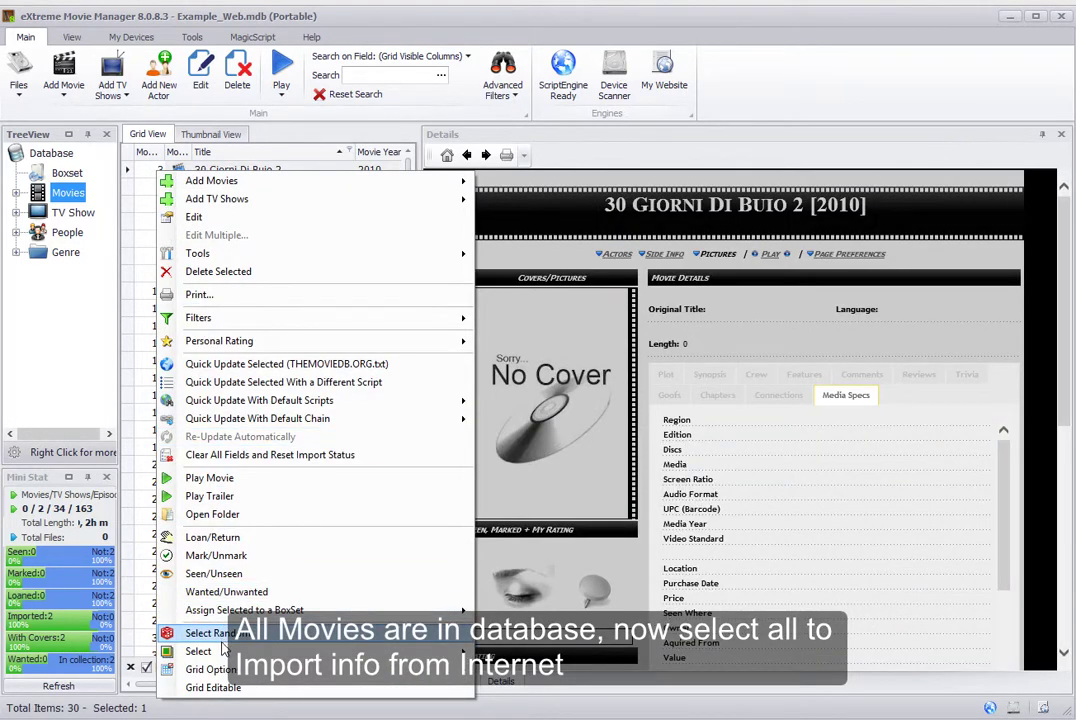
pyautogui.click(189, 554)
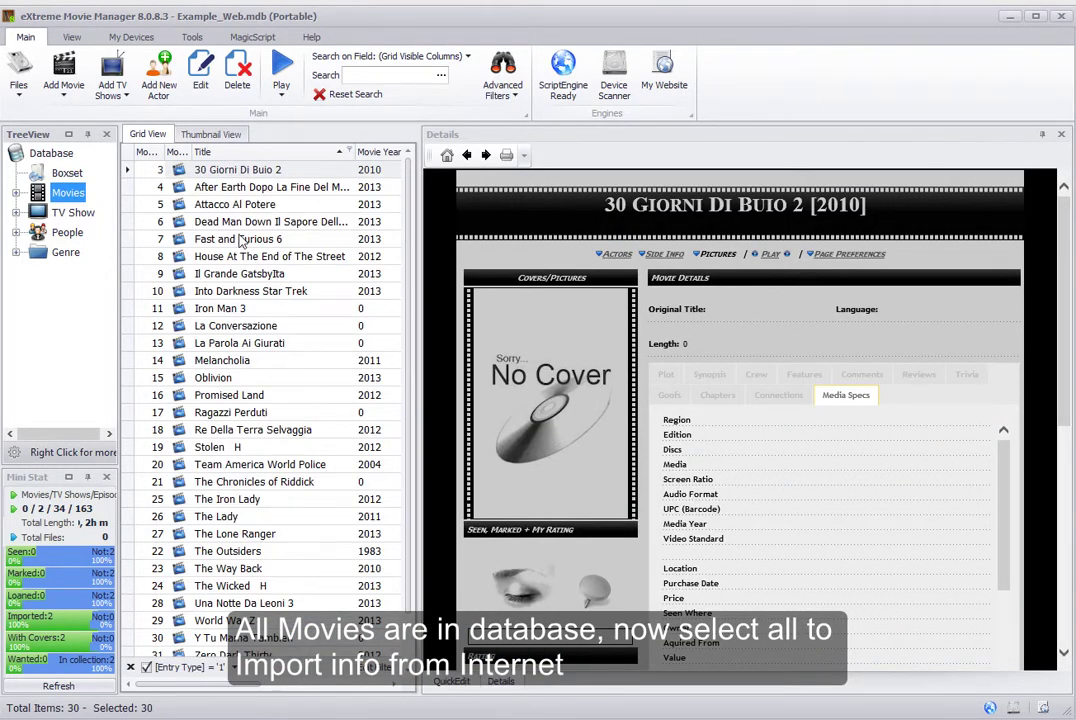
# Reselect every movie in the grid and run a quick update of the selection with the THEMOVIEDB.ORG.txt script.
pyautogui.click(136, 171)
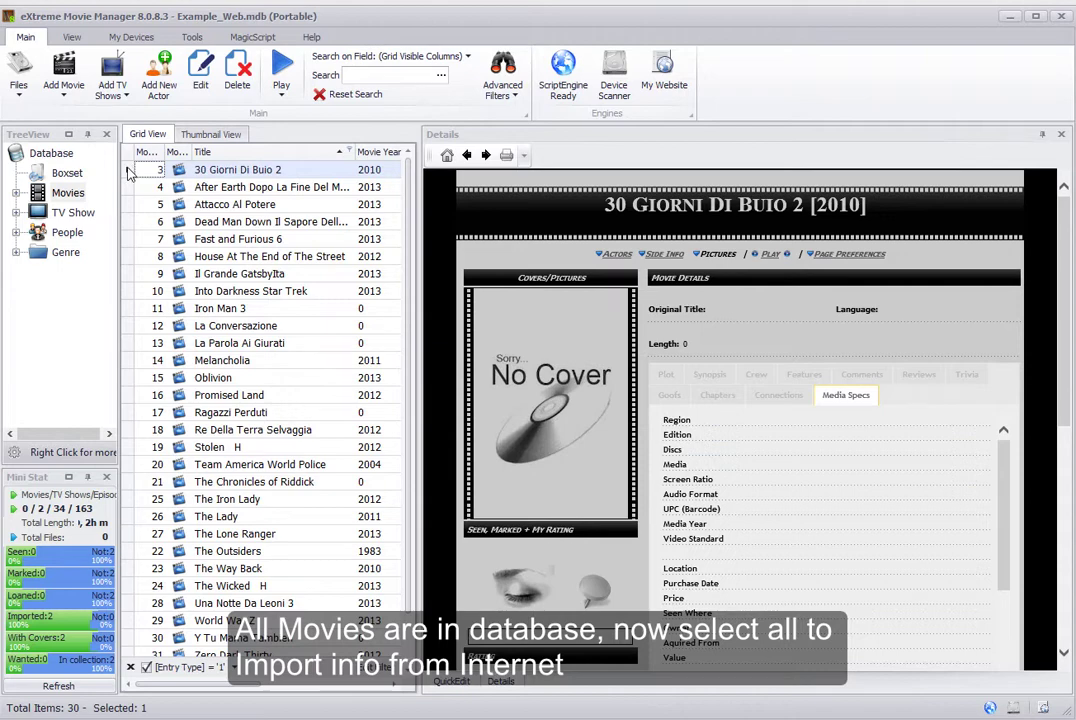
pyautogui.moveTo(127, 173); pyautogui.dragTo(170, 660)
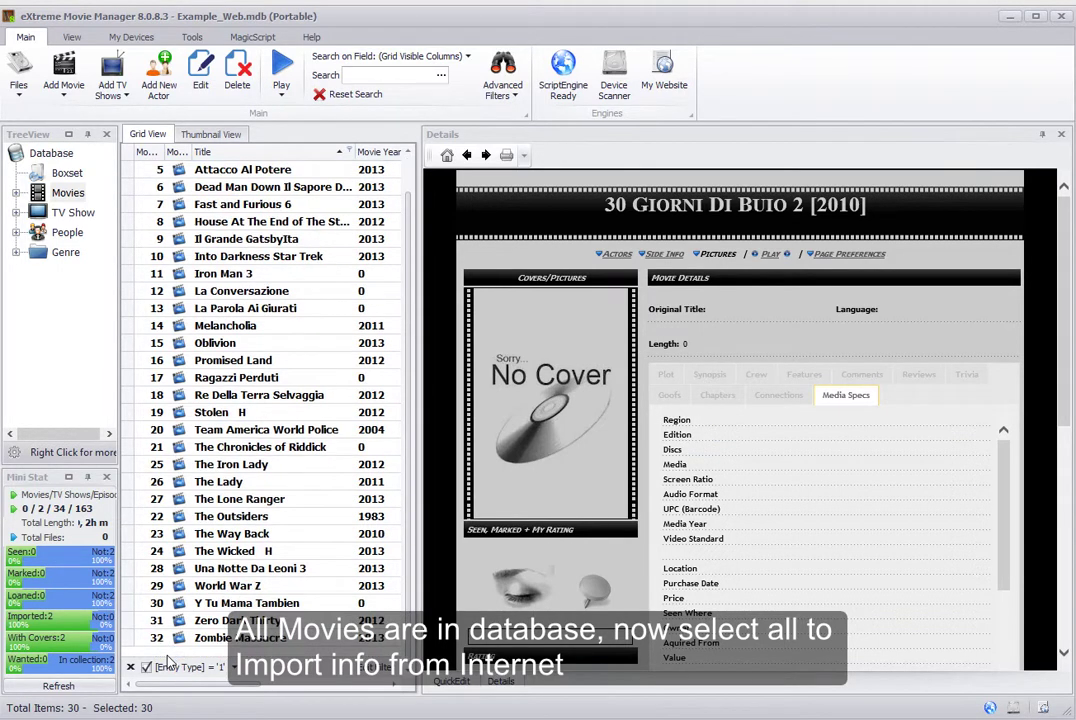
pyautogui.rightClick(257, 345)
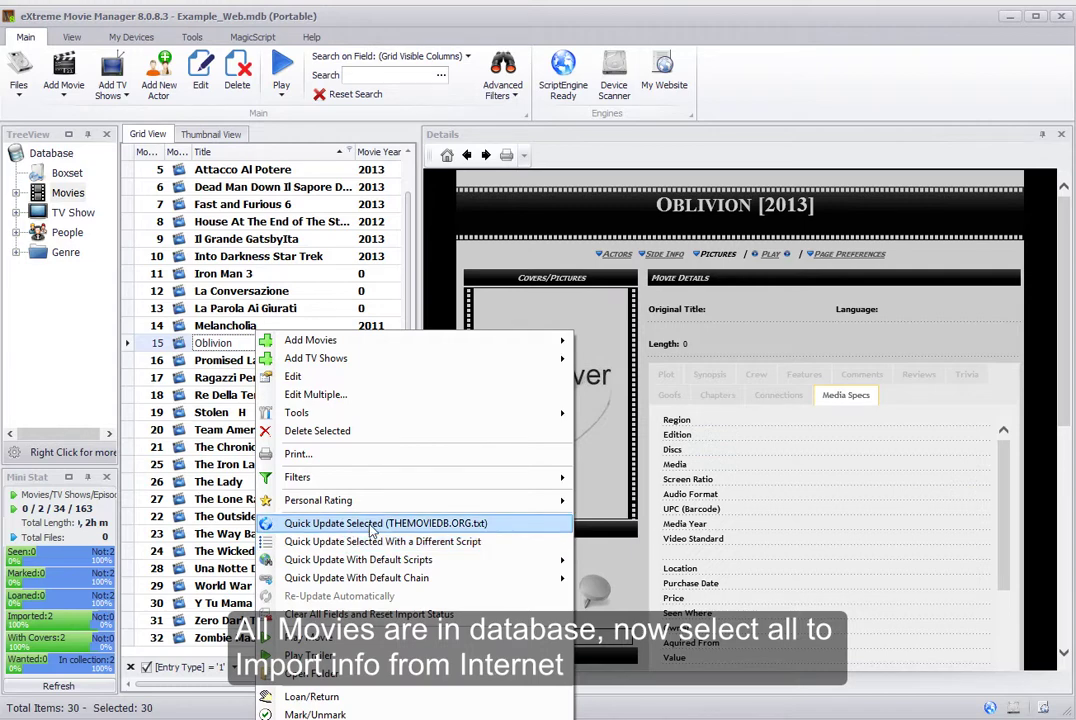
pyautogui.click(372, 525)
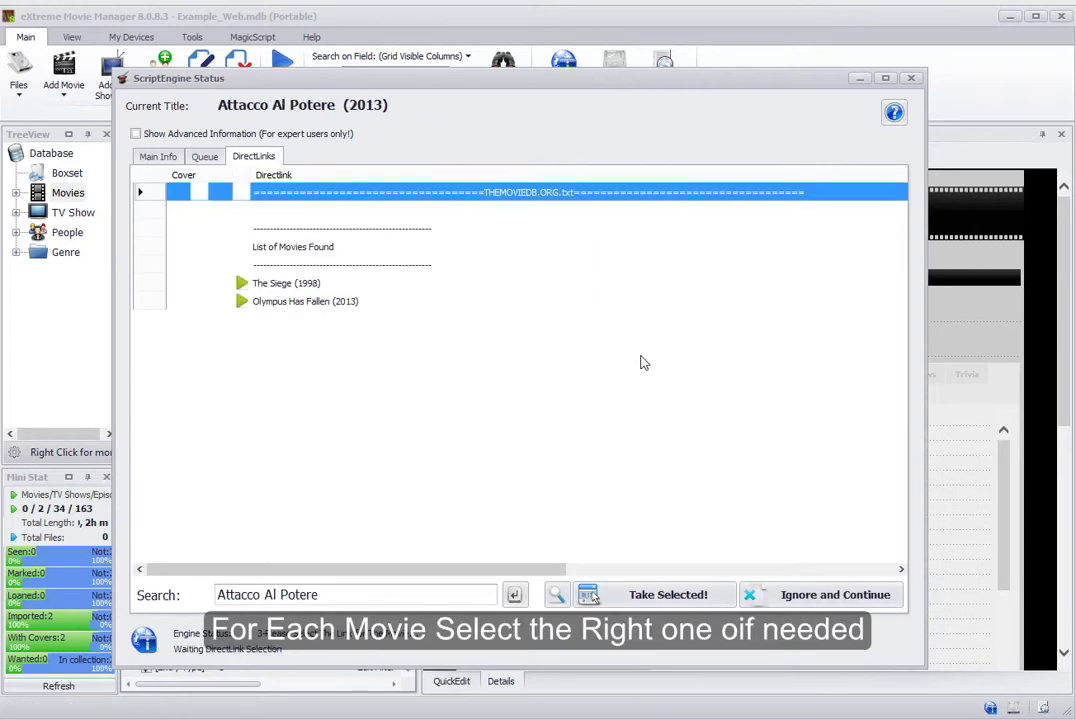
# Accept Olympus Has Fallen (2013) as the match for Attacco Al Potere and Fast & Furious 6 (2013) for Fast and Furious 6.
pyautogui.click(320, 302)
pyautogui.click(645, 596)
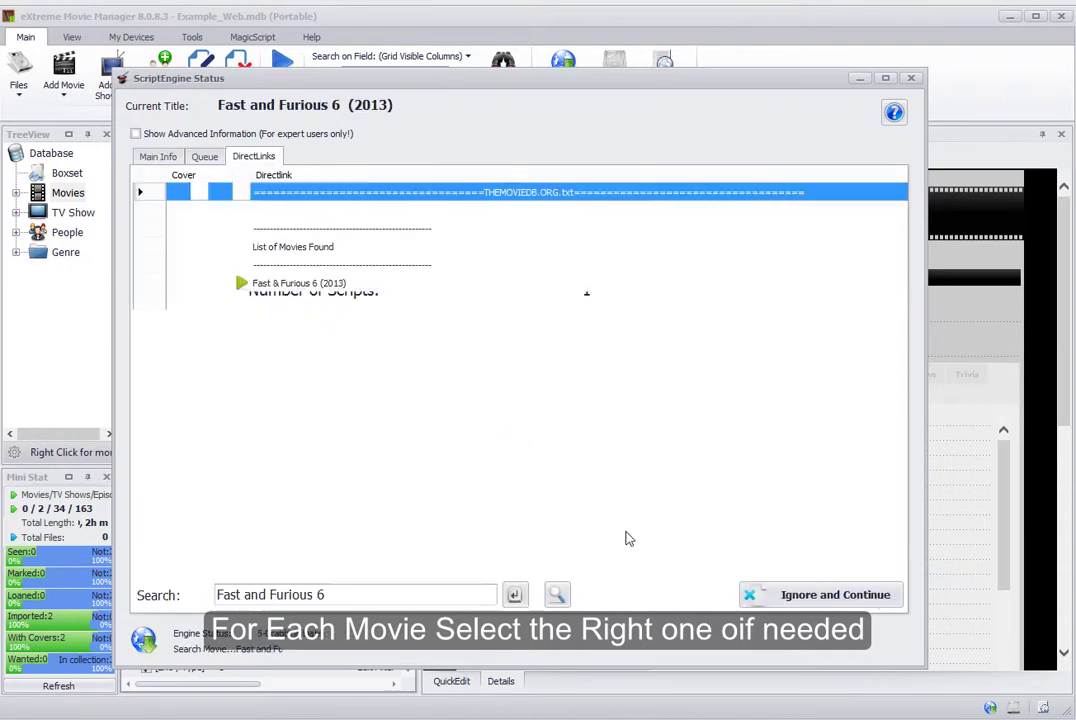
pyautogui.click(343, 285)
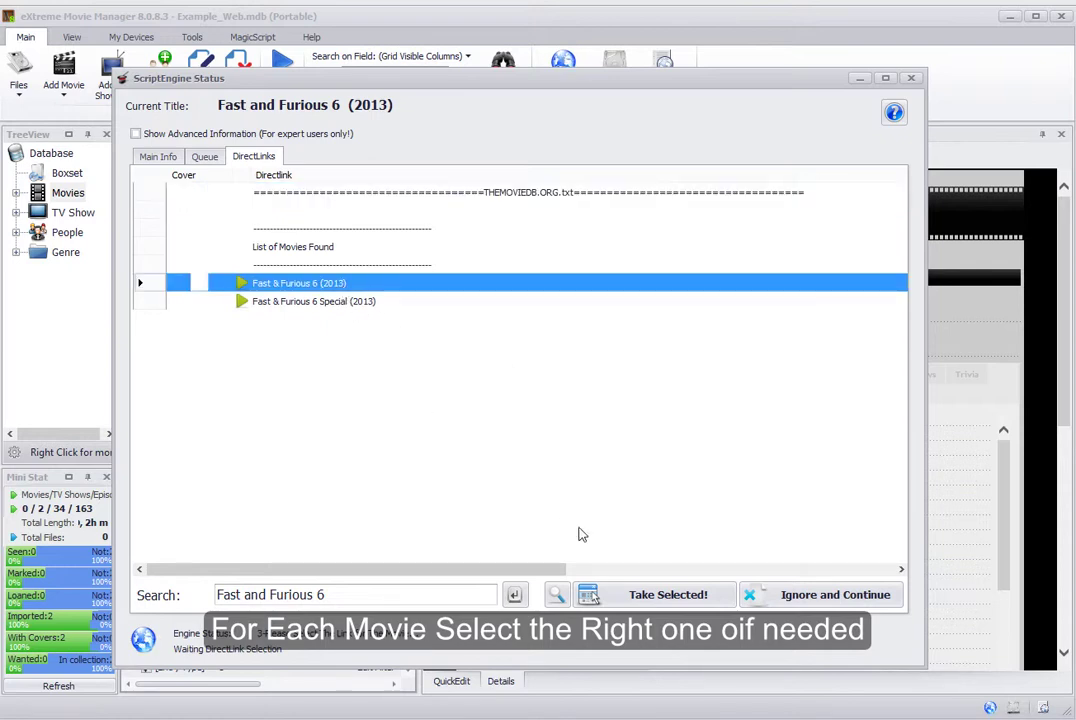
pyautogui.click(592, 594)
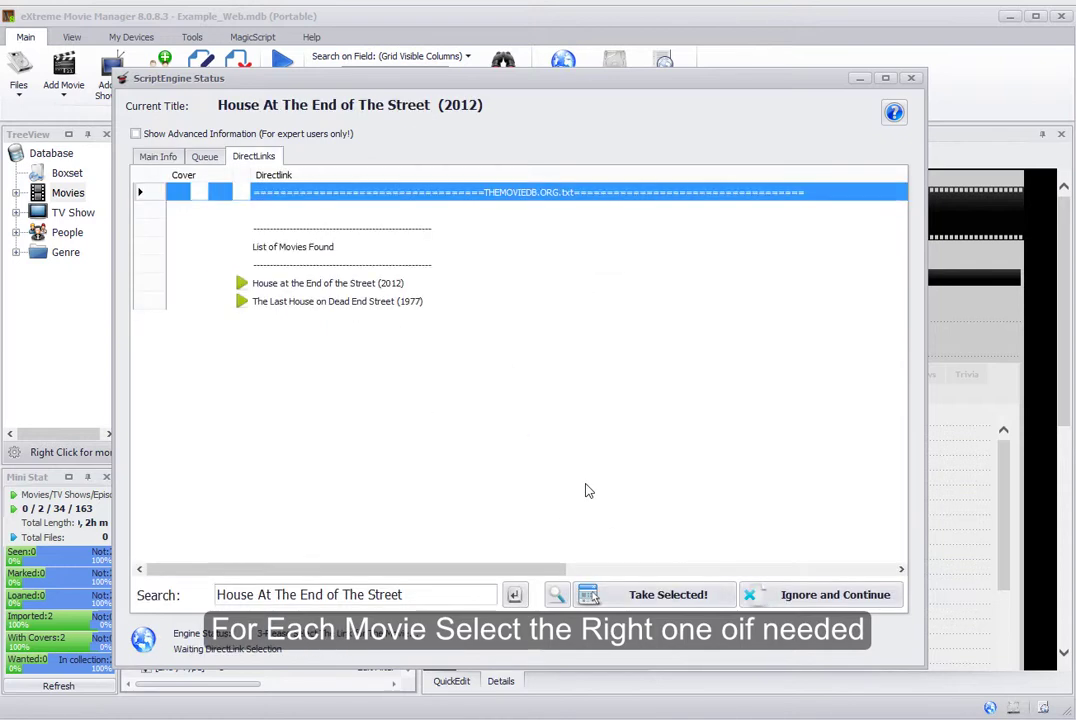
# Accept the online matches House at the End of the Street (2012), World War Z (2013) and Zombie Massacre (2013) for their movies.
pyautogui.click(384, 284)
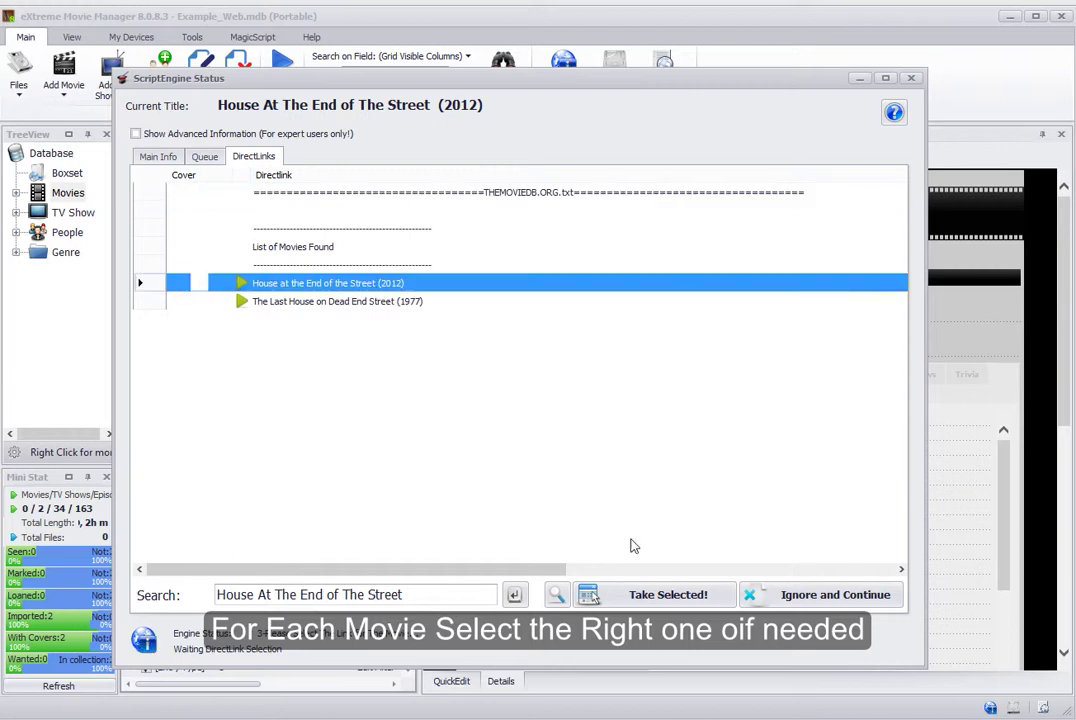
pyautogui.click(662, 594)
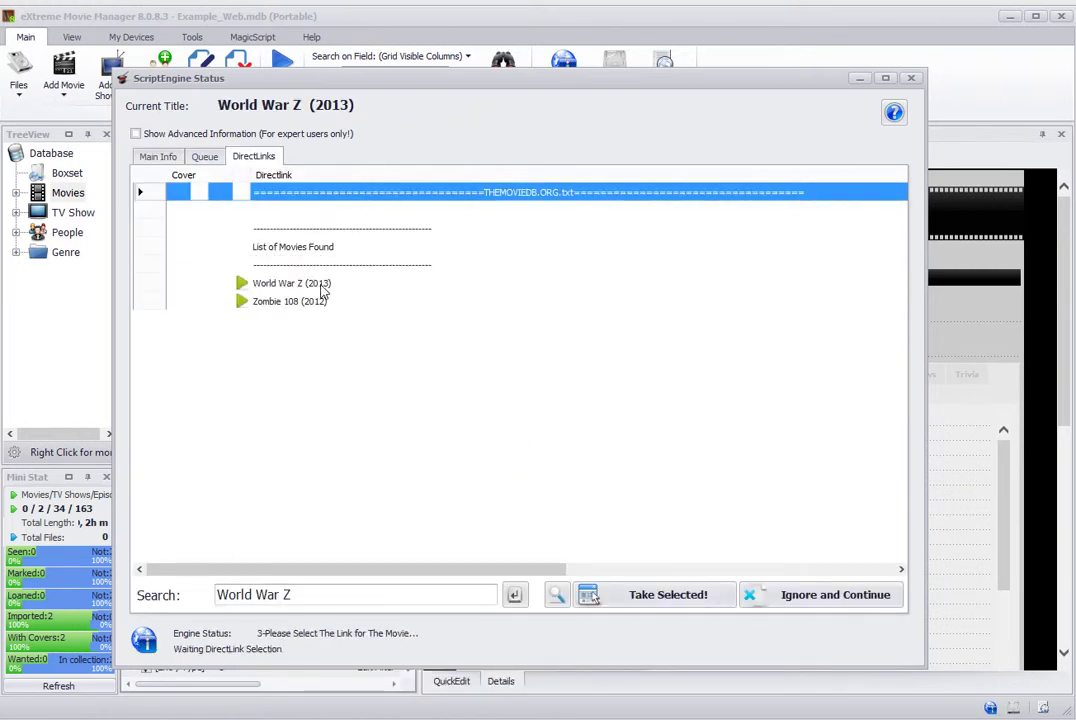
pyautogui.click(282, 284)
pyautogui.click(672, 595)
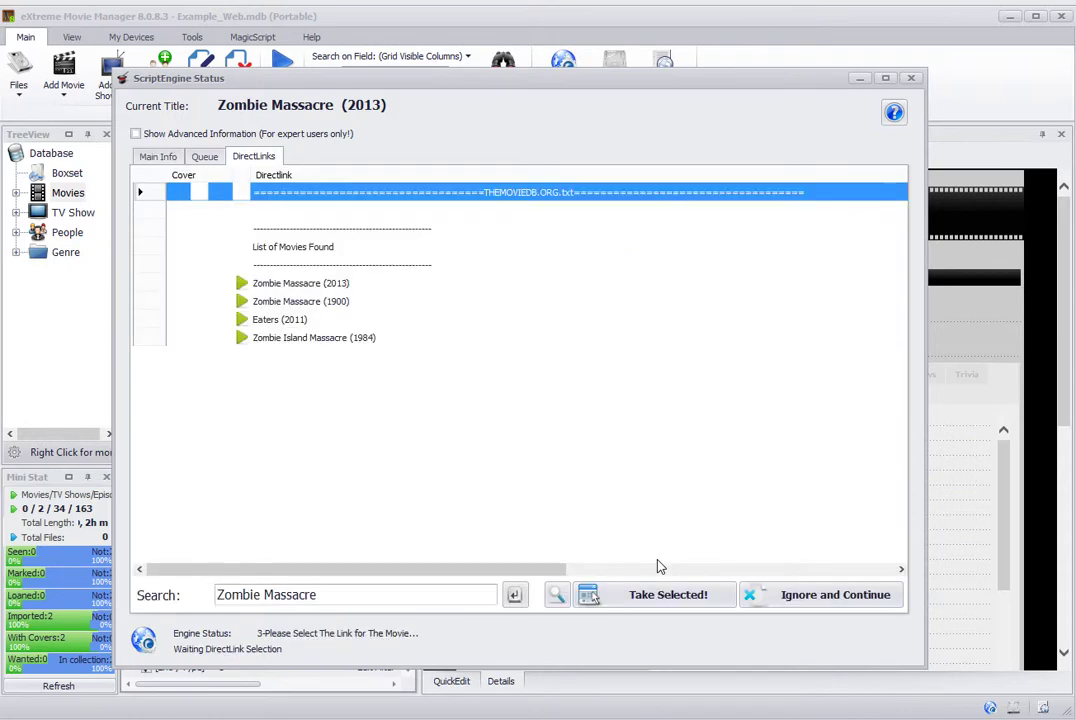
pyautogui.click(300, 285)
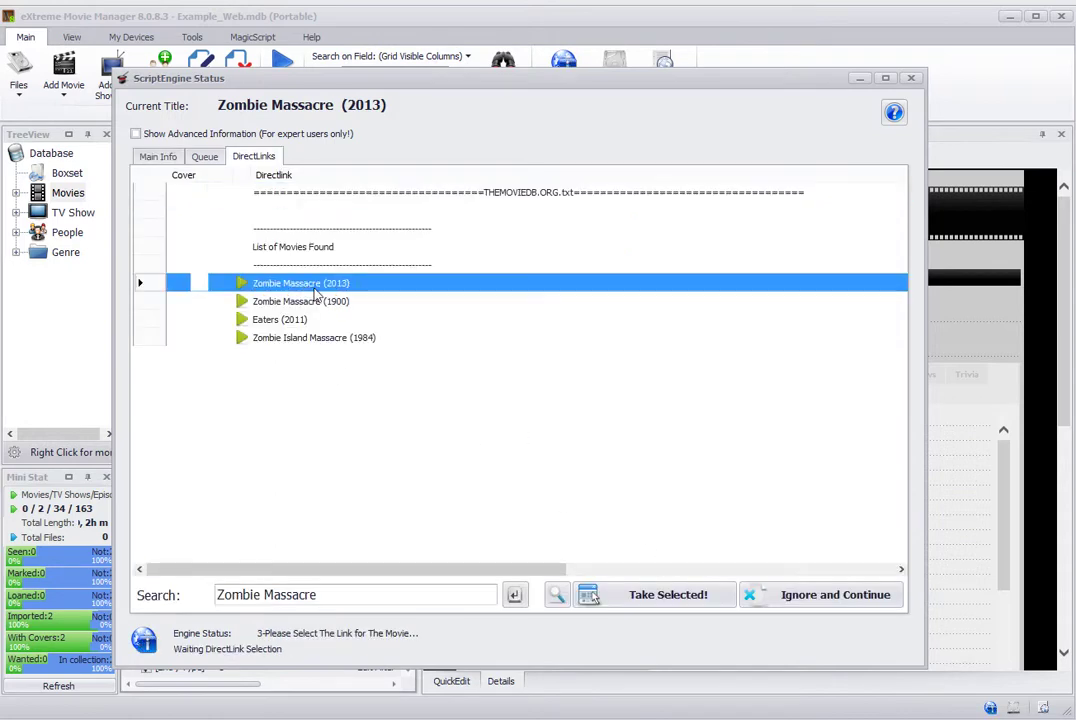
pyautogui.click(658, 597)
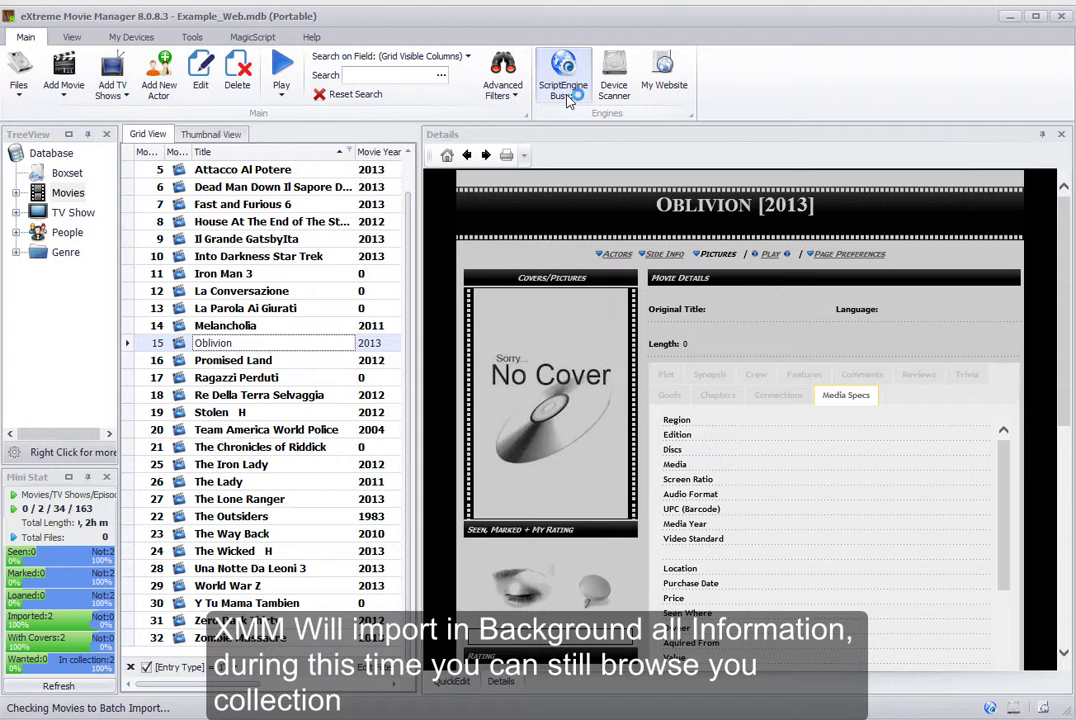
# Check the ScriptEngine import status and view the details of Promised Land and 30 Giorni Di Buio 2.
pyautogui.click(286, 365)
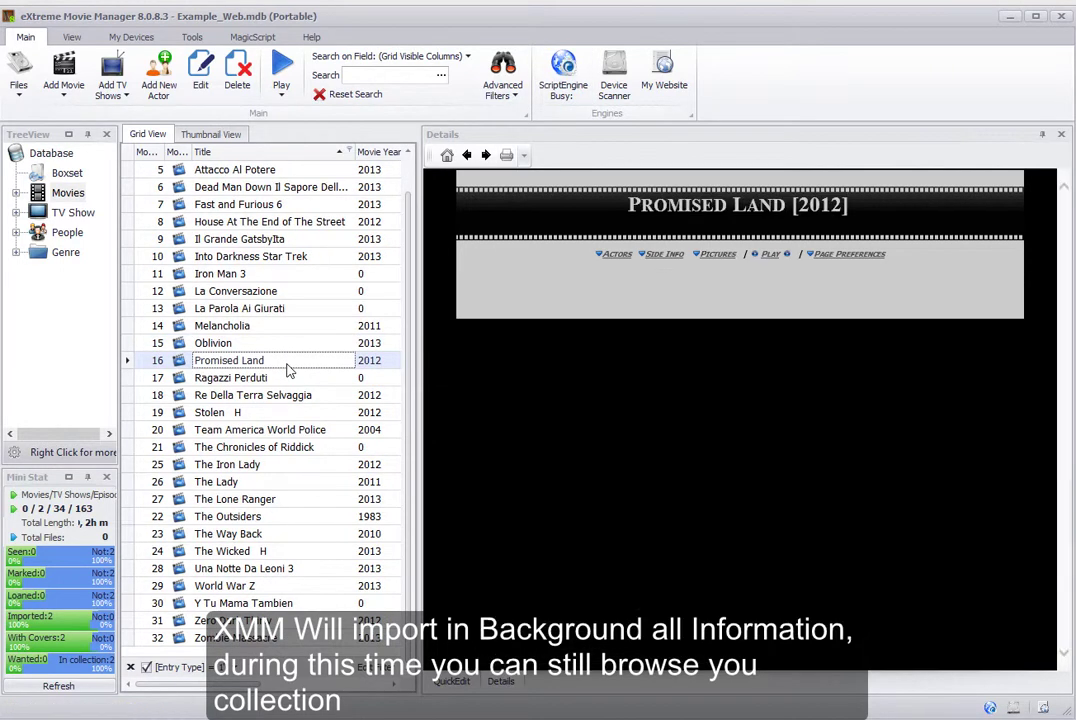
pyautogui.click(563, 68)
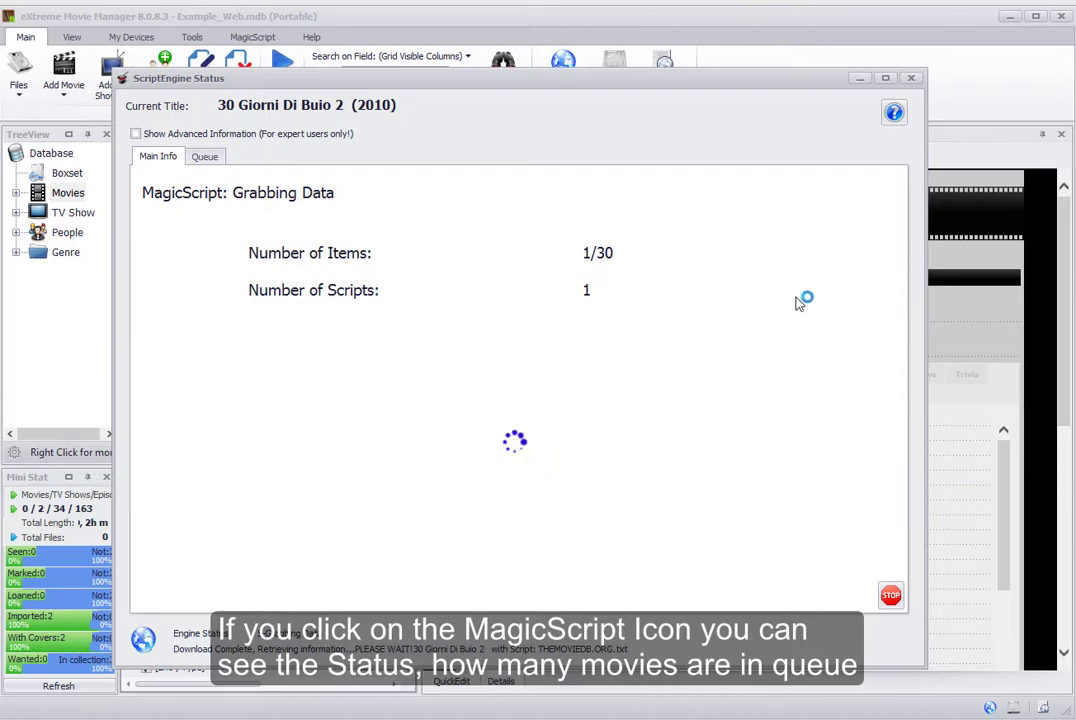
pyautogui.click(911, 79)
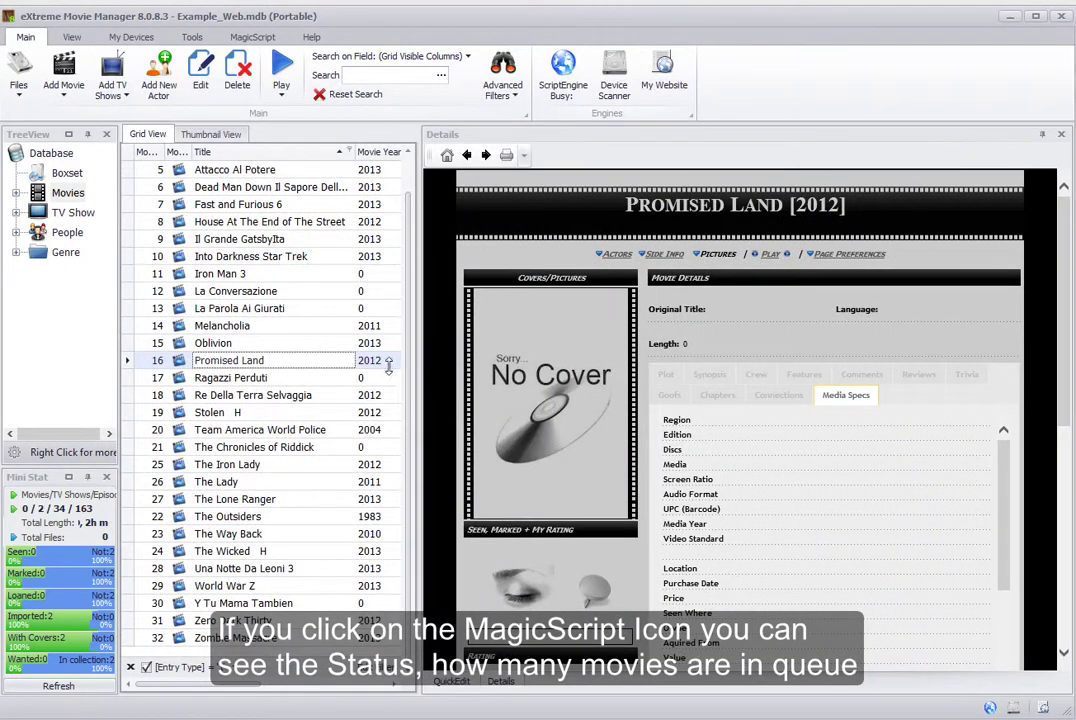
pyautogui.scroll(1, 413, 366)
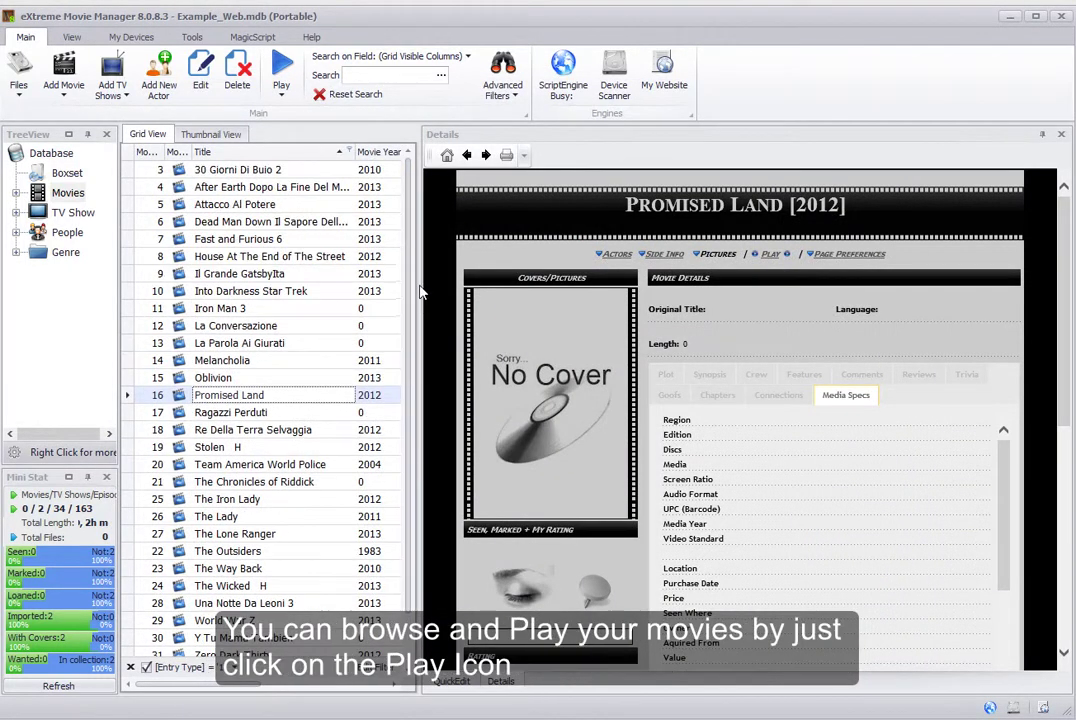
pyautogui.click(276, 172)
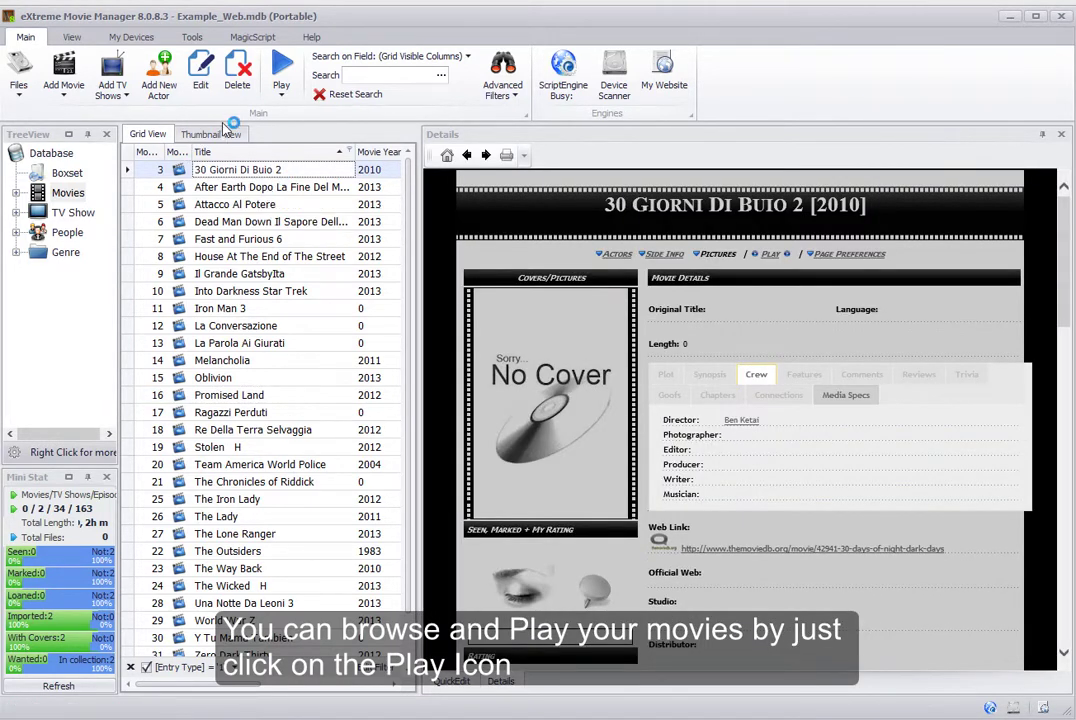
# Play 30 Giorni Di Buio 2 in an enlarged player window, skip ahead to about 25:16 and close the player.
pyautogui.click(281, 88)
pyautogui.click(313, 122)
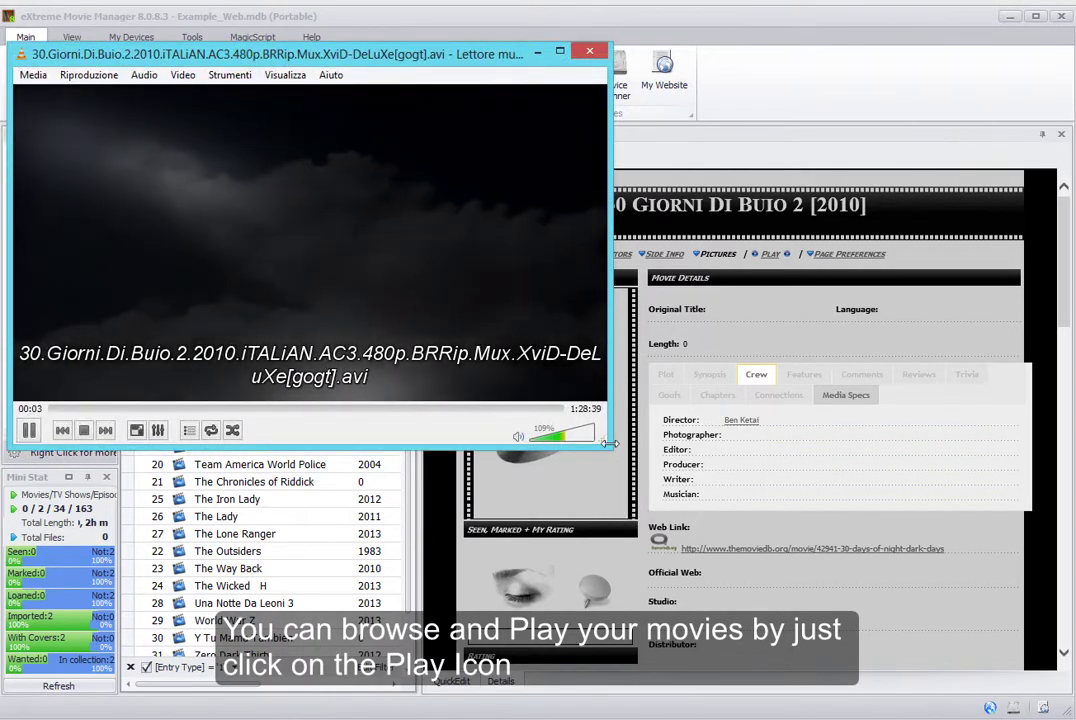
pyautogui.moveTo(618, 452); pyautogui.dragTo(983, 693)
pyautogui.click(300, 656)
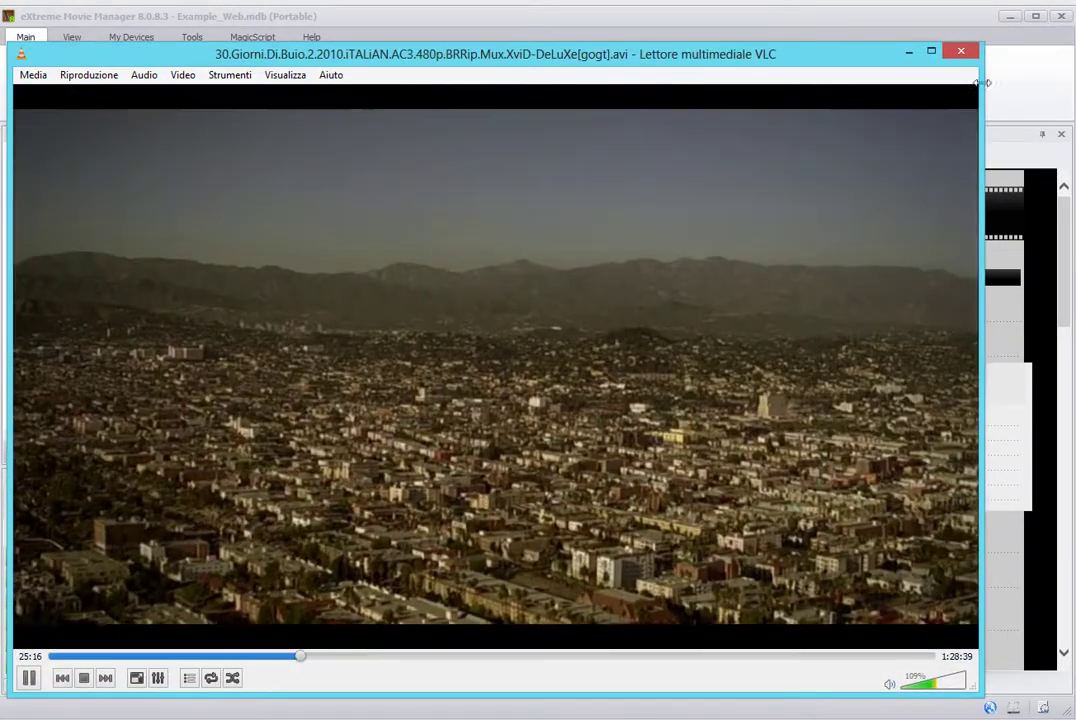
pyautogui.click(961, 51)
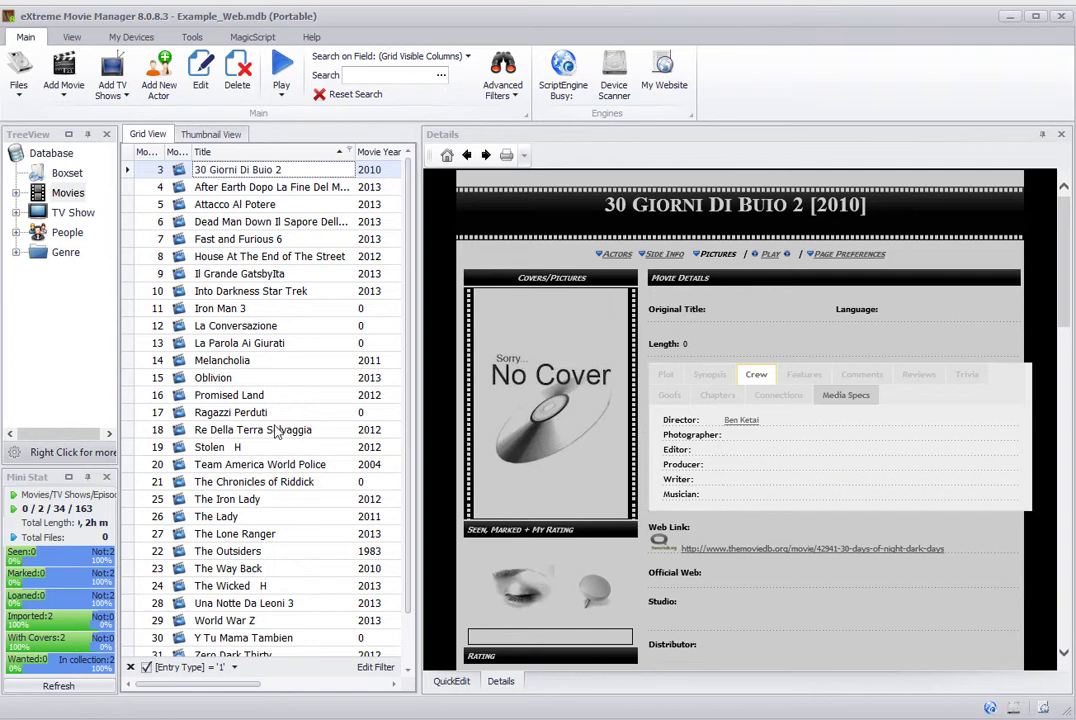
# Play The Outsiders from the movie grid, skip ahead to about 45:11 and close the player.
pyautogui.click(272, 413)
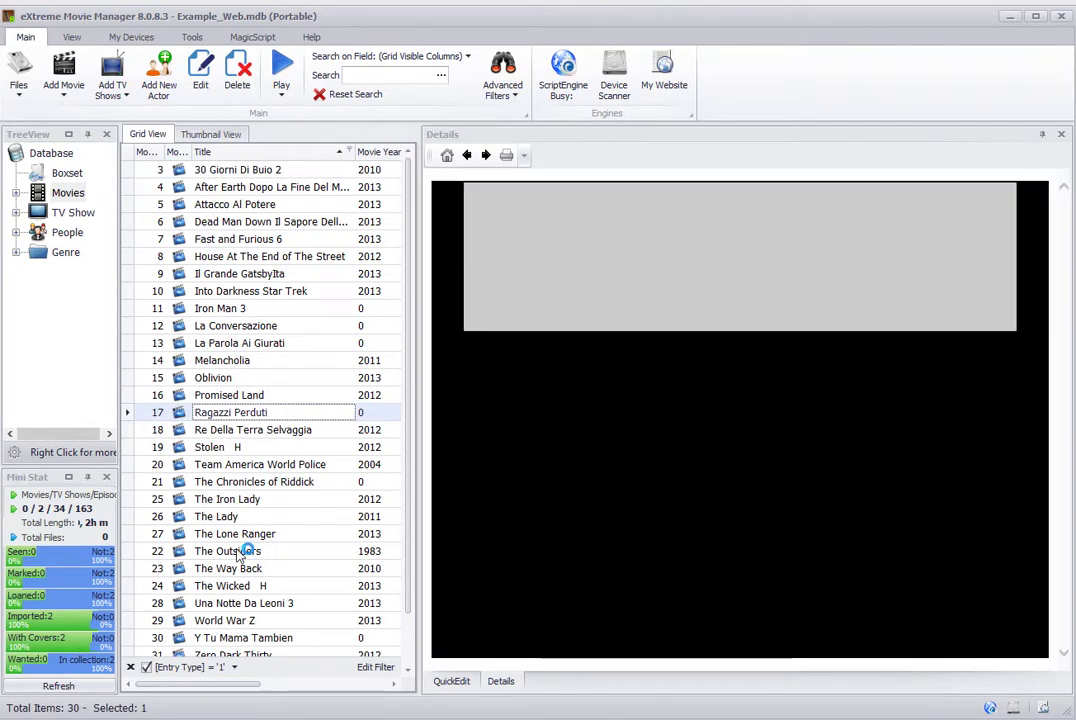
pyautogui.click(241, 553)
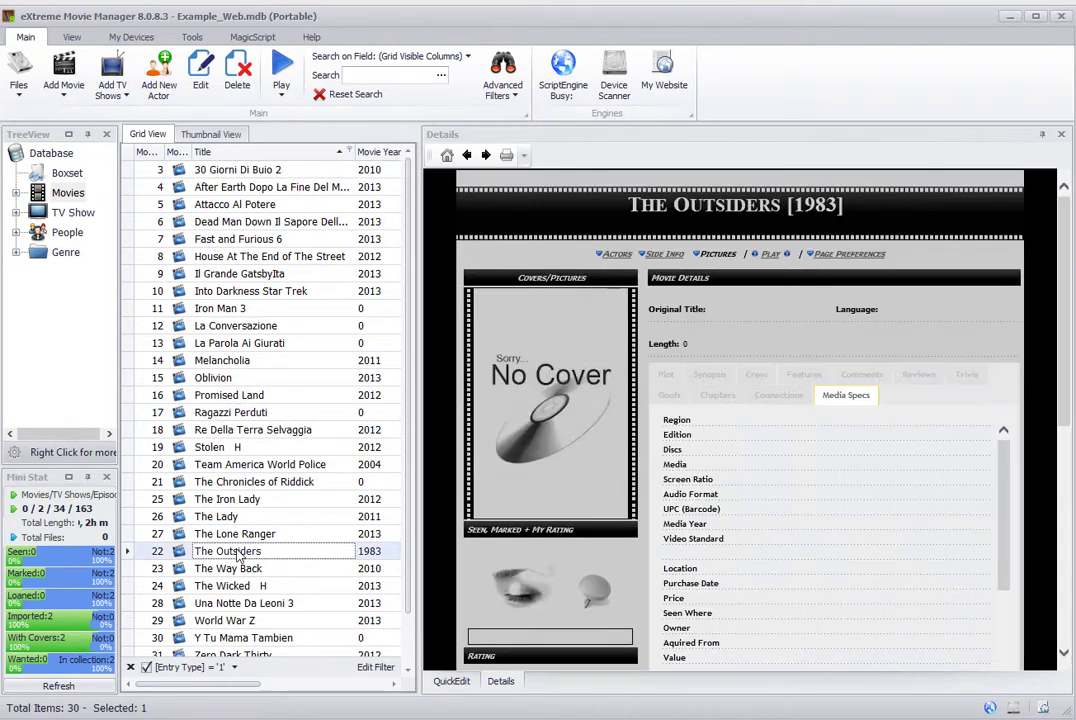
pyautogui.click(282, 82)
pyautogui.click(290, 121)
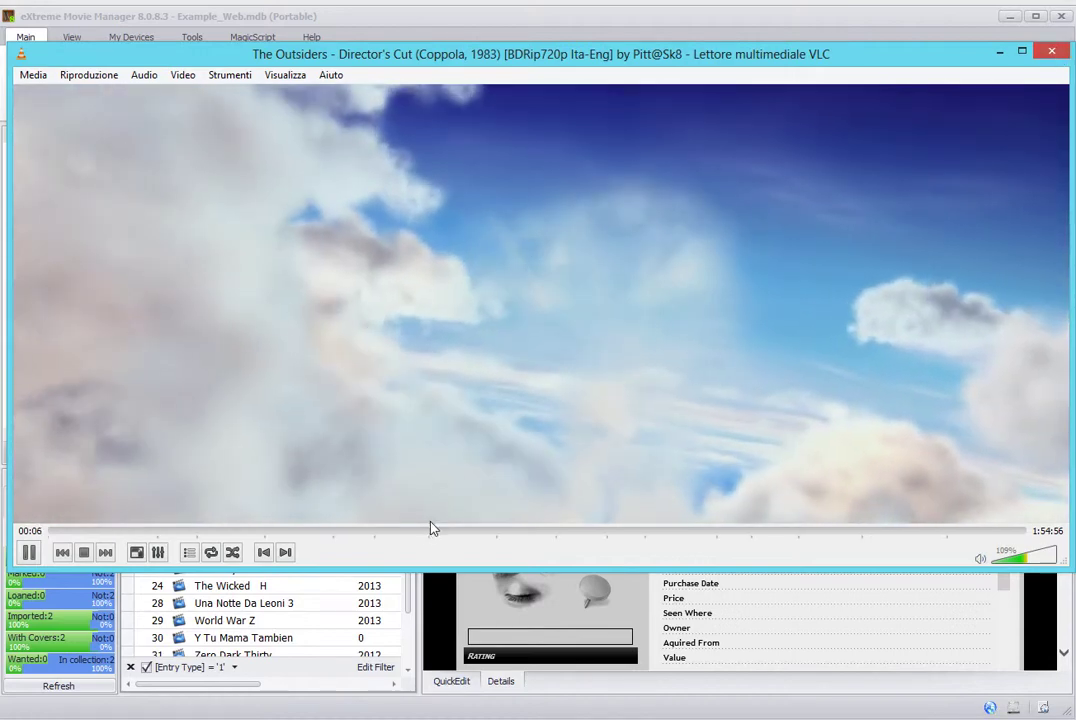
pyautogui.click(431, 531)
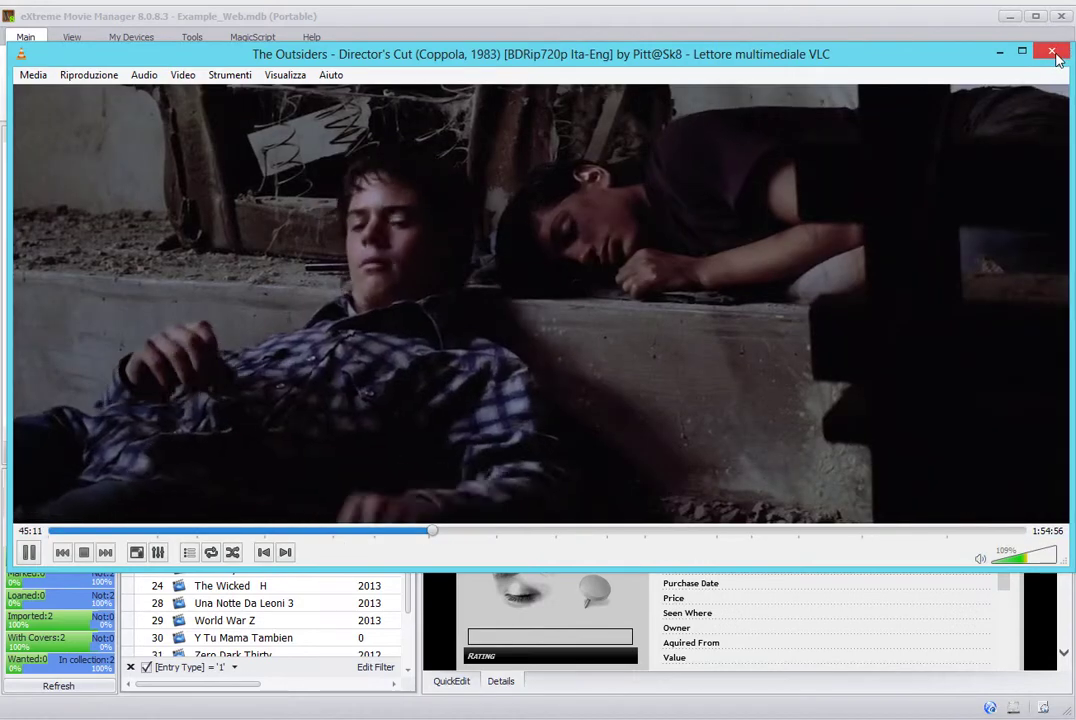
pyautogui.click(1051, 52)
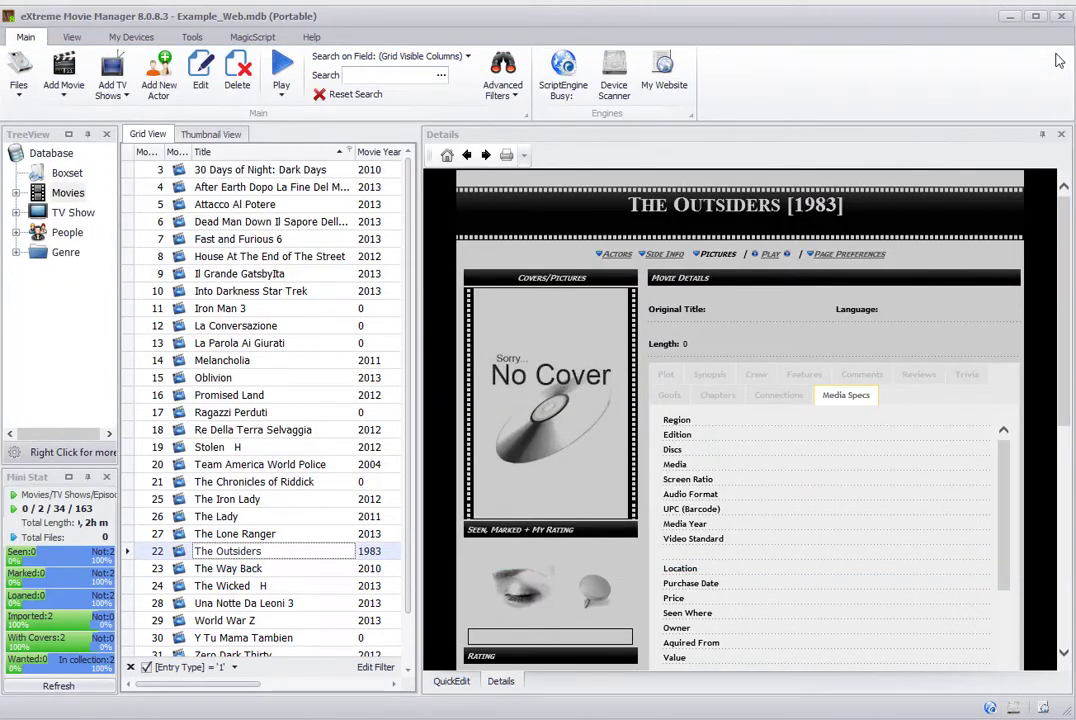
# Check the ScriptEngine status for the import and view the imported details of The Great Gatsby.
pyautogui.click(563, 80)
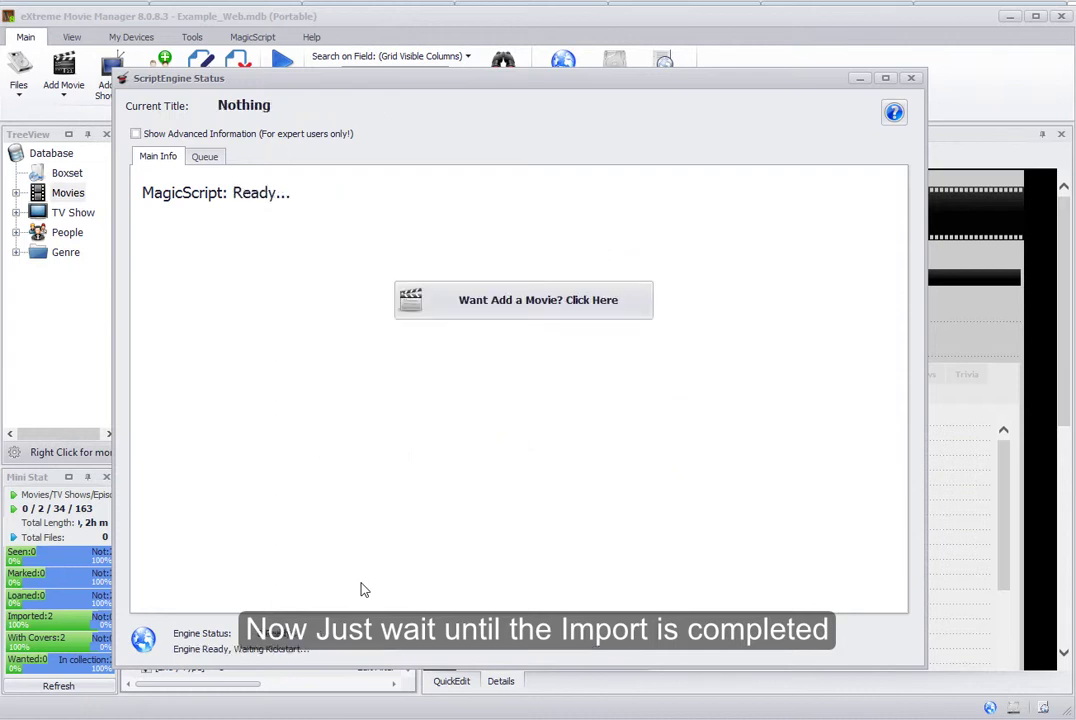
pyautogui.click(914, 79)
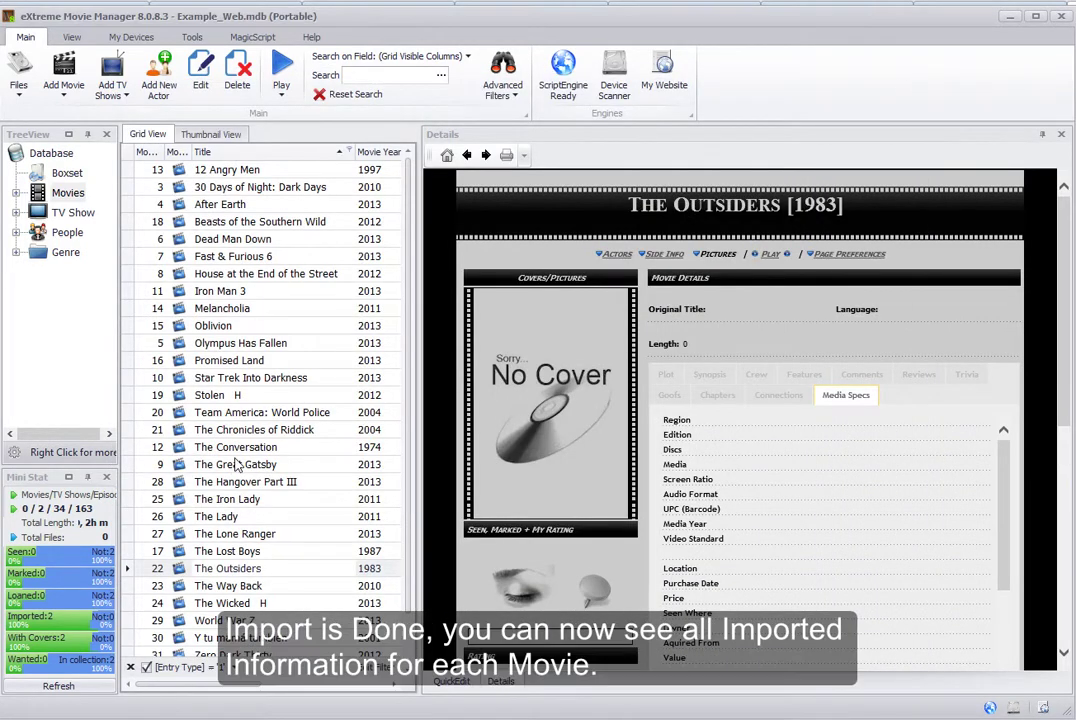
pyautogui.click(237, 466)
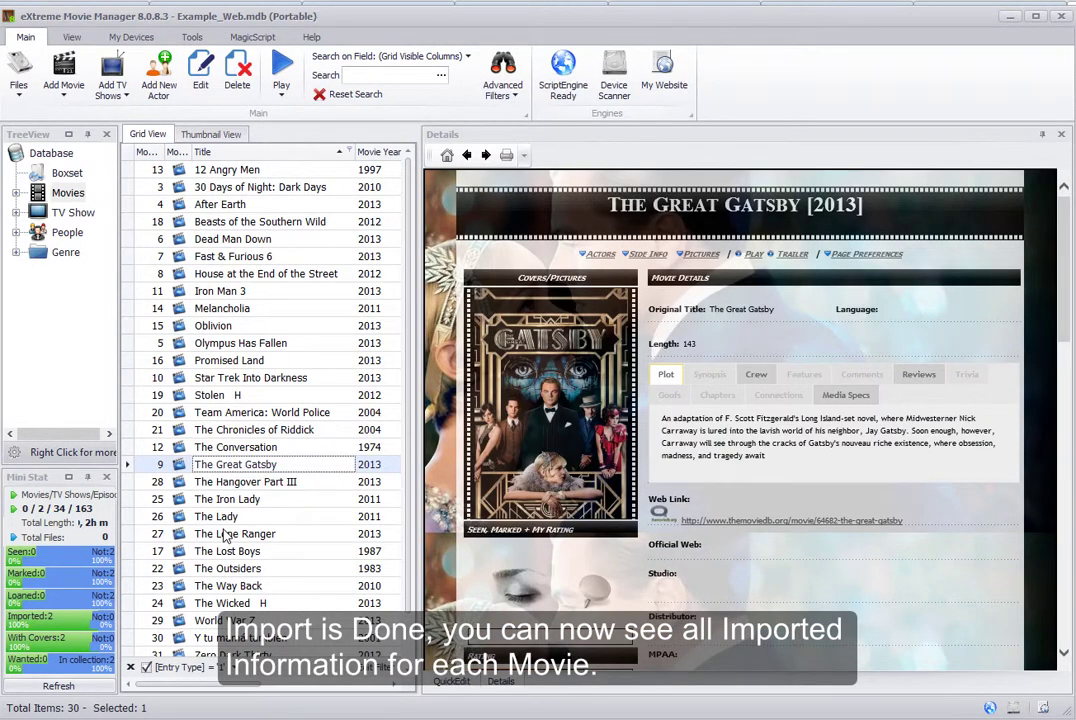
# Examine the imported details of The Lone Ranger and briefly play its embedded trailer, pausing it after a few seconds.
pyautogui.click(229, 535)
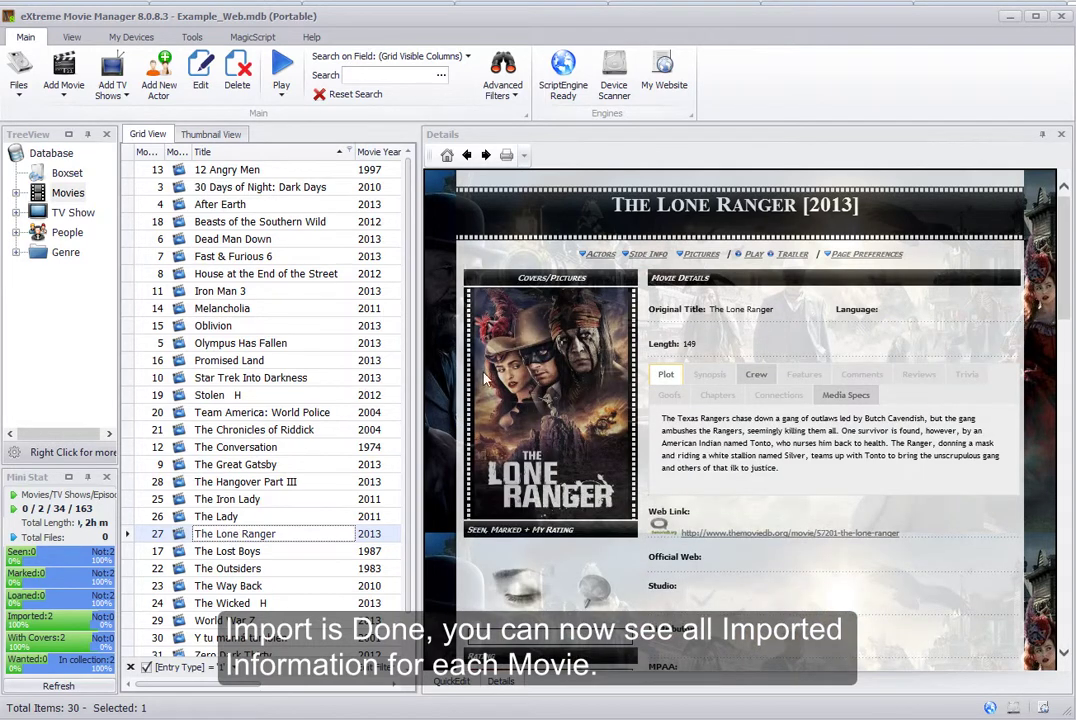
pyautogui.moveTo(1072, 287); pyautogui.dragTo(1069, 398)
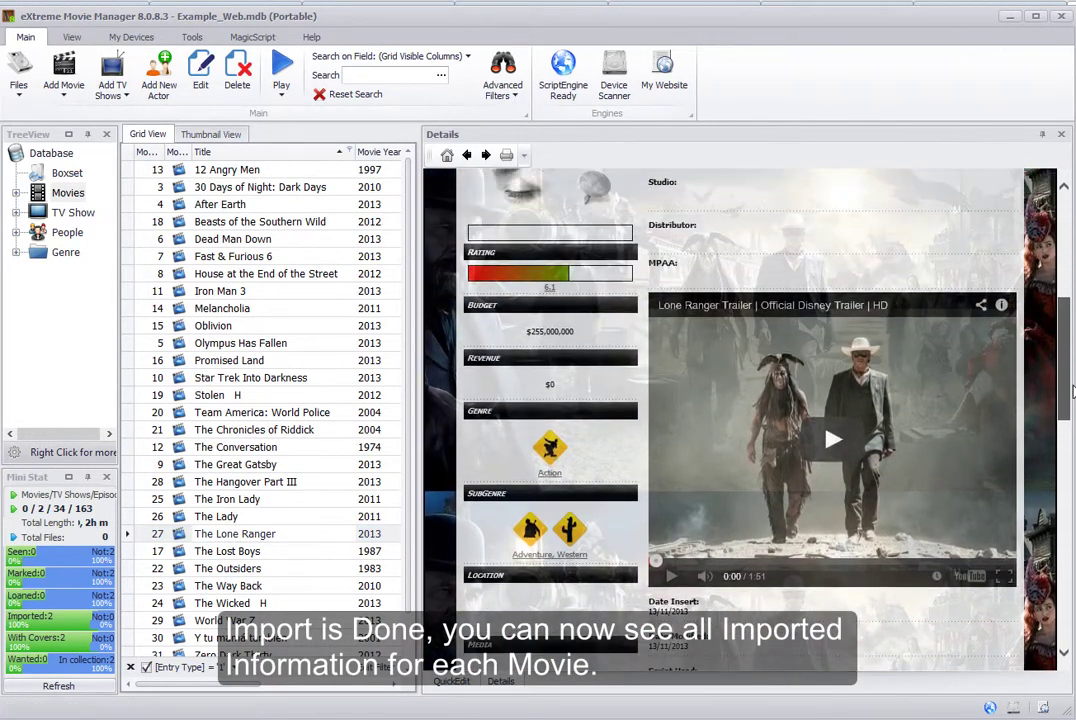
pyautogui.click(845, 458)
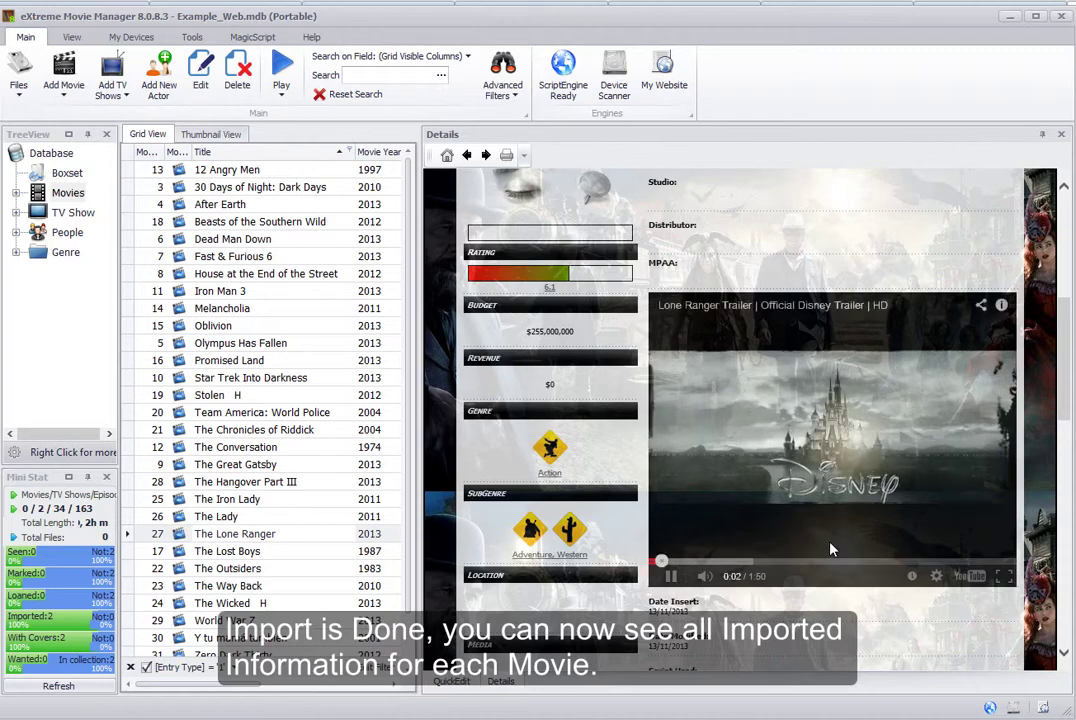
pyautogui.click(672, 578)
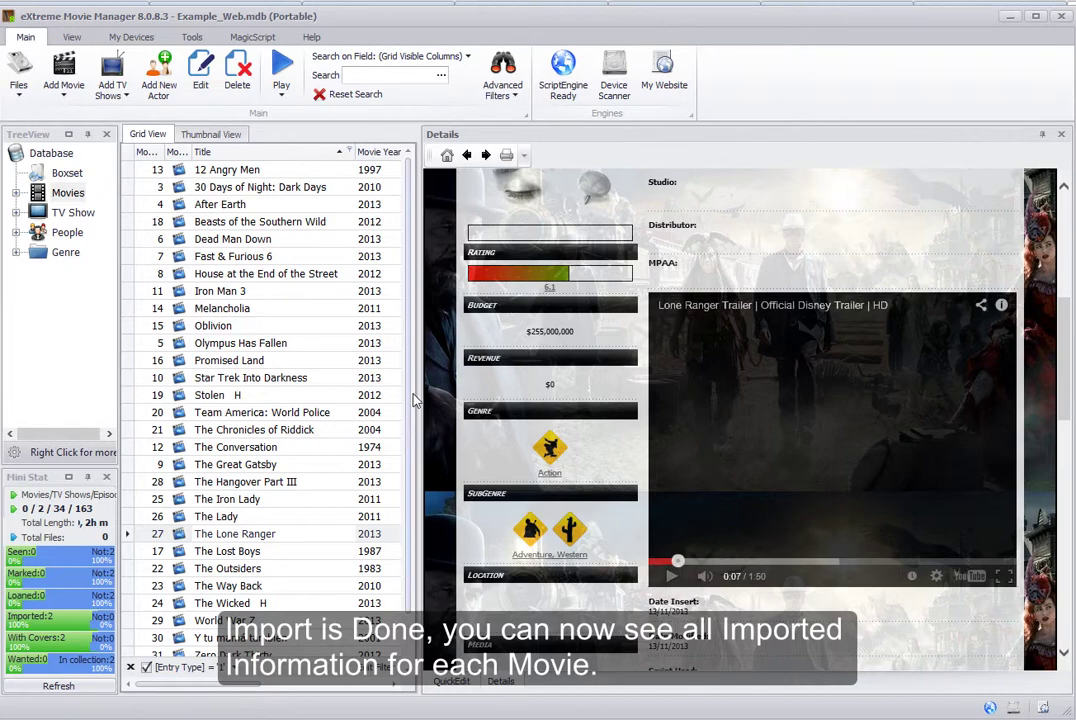
# Examine the World War Z details down to the cast list and open the actor page of Brad Pitt.
pyautogui.scroll(-1, 398, 483)
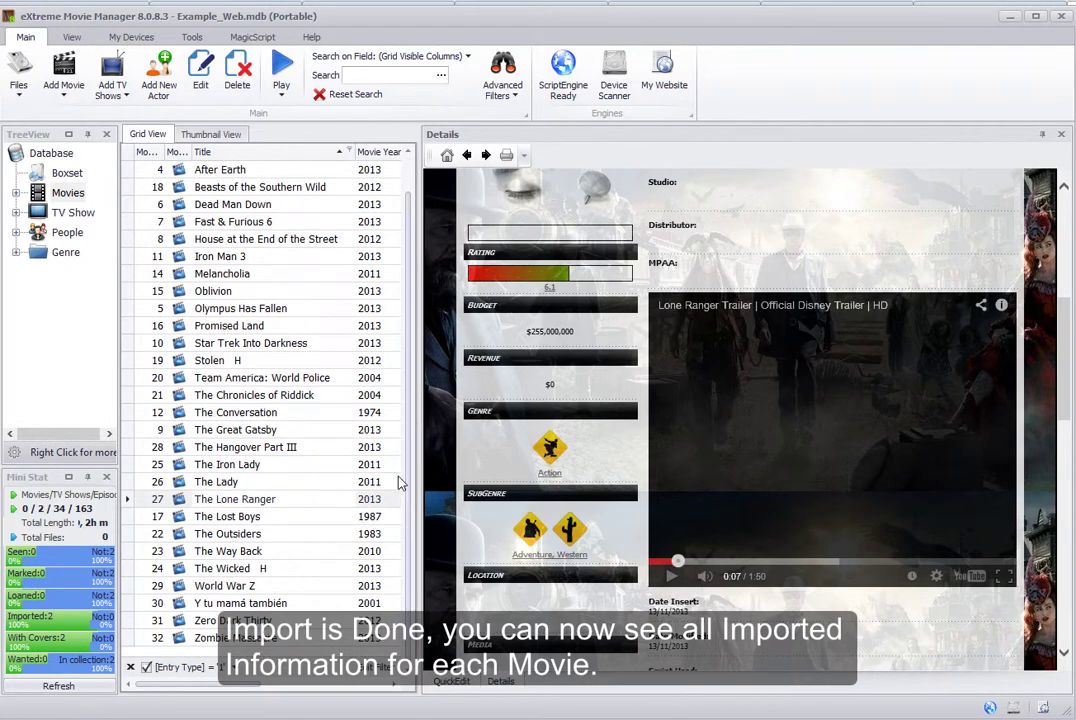
pyautogui.click(250, 586)
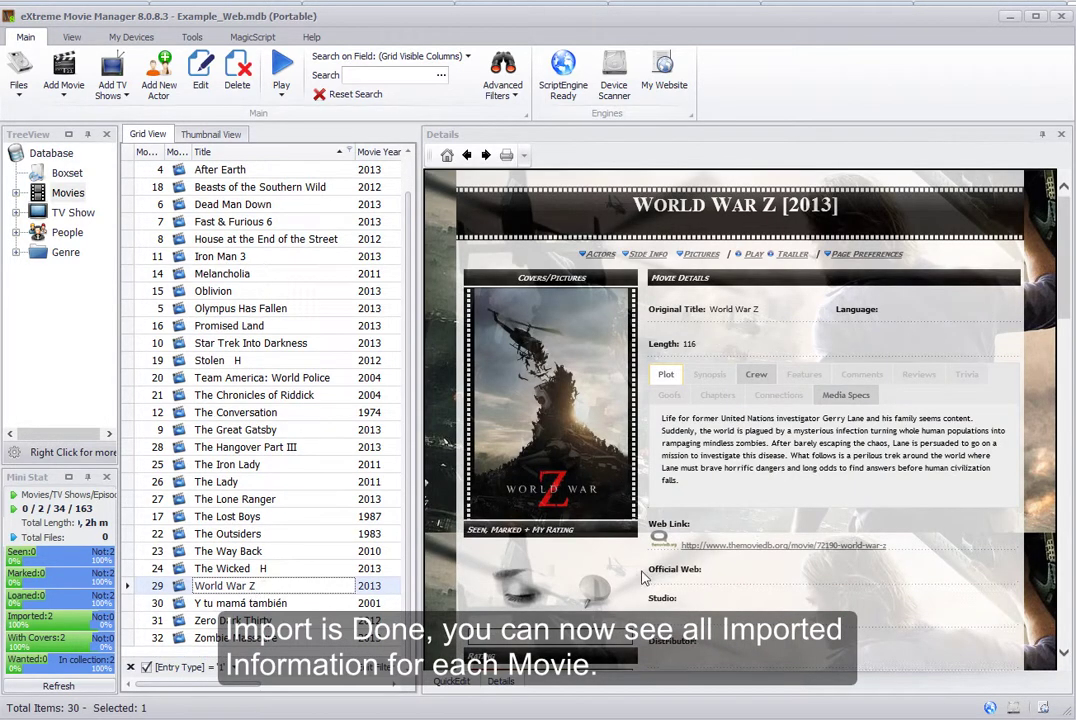
pyautogui.moveTo(1068, 289); pyautogui.dragTo(1062, 500)
pyautogui.scroll(4, 695, 391)
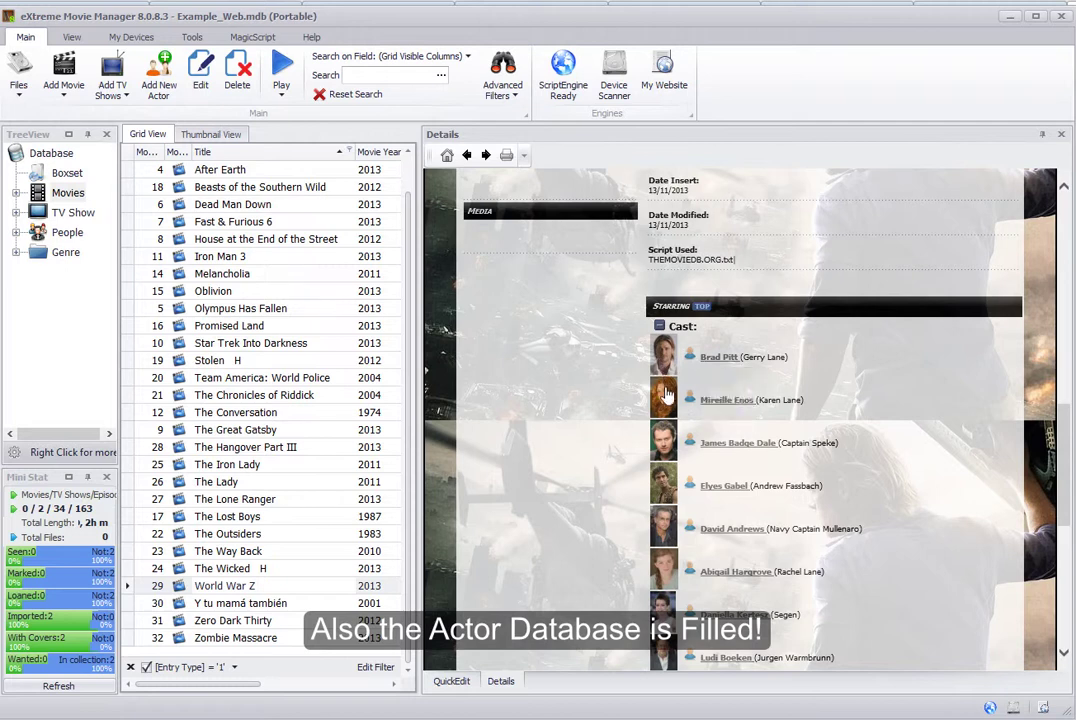
pyautogui.click(712, 363)
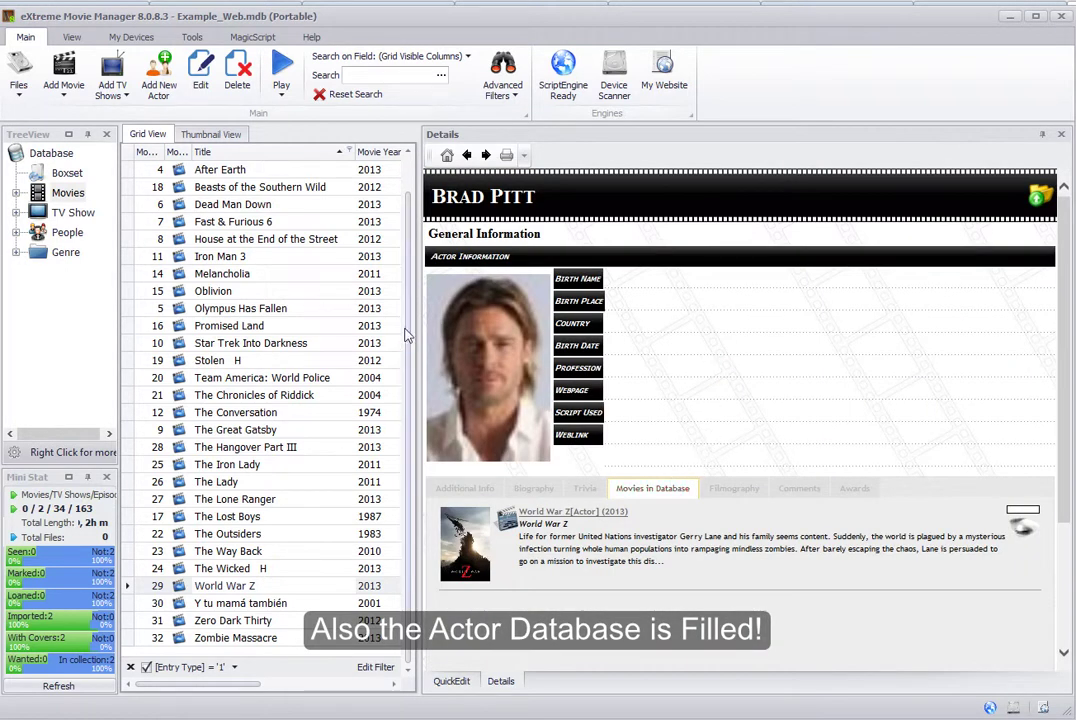
# Browse the People list from its beginning and view the actor cards of Aidan Gillen, Alexa Davalos and Alex Winter.
pyautogui.click(48, 236)
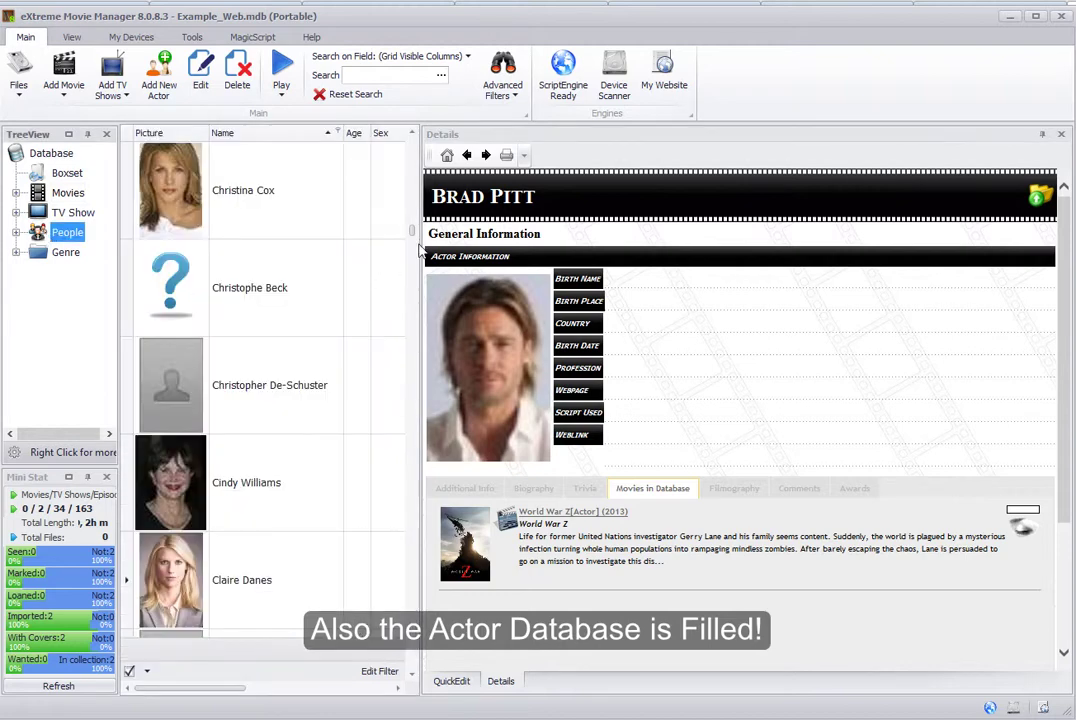
pyautogui.moveTo(413, 237); pyautogui.dragTo(417, 182)
pyautogui.scroll(1, 412, 180)
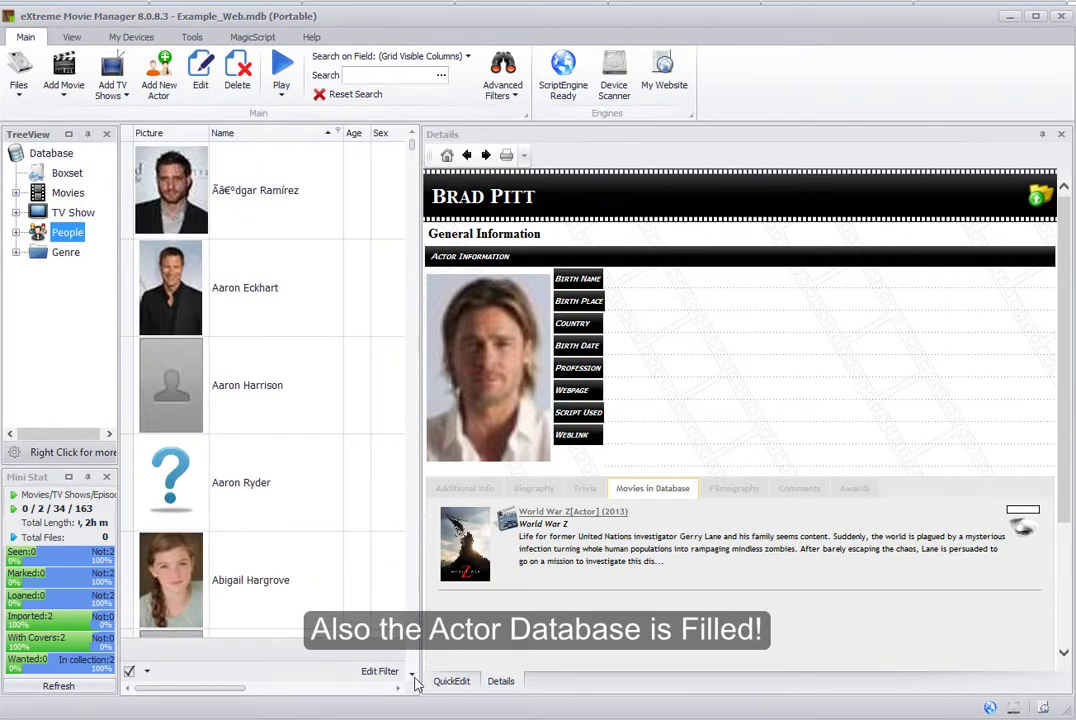
pyautogui.scroll(-5, 270, 400)
pyautogui.click(271, 512)
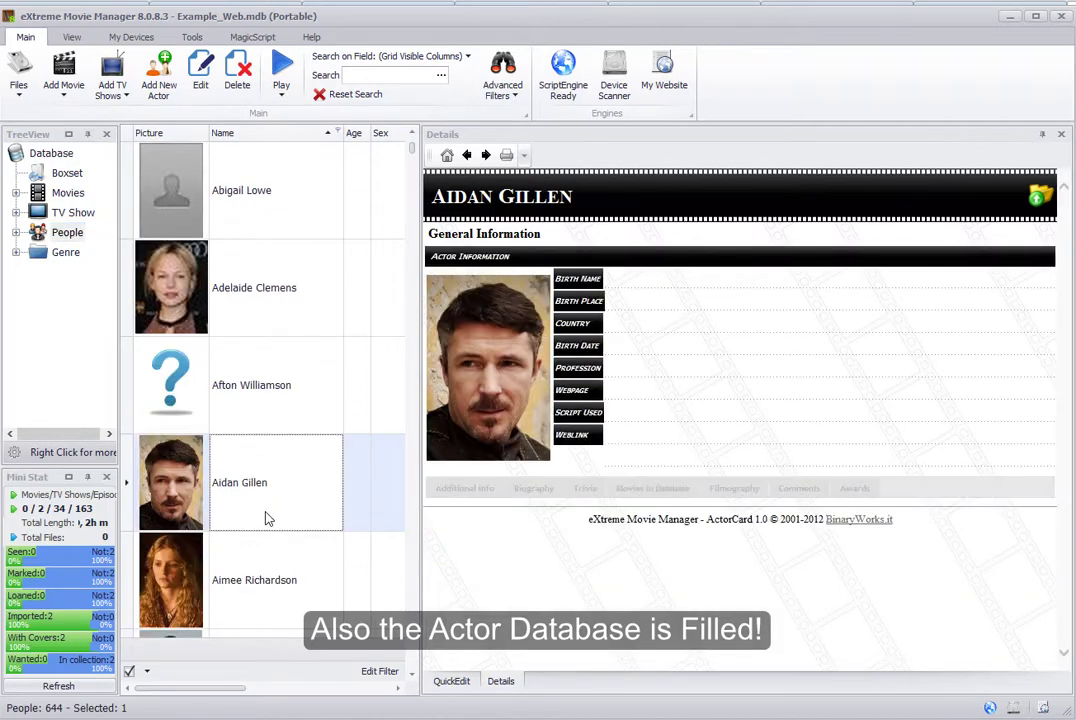
pyautogui.scroll(-6, 319, 557)
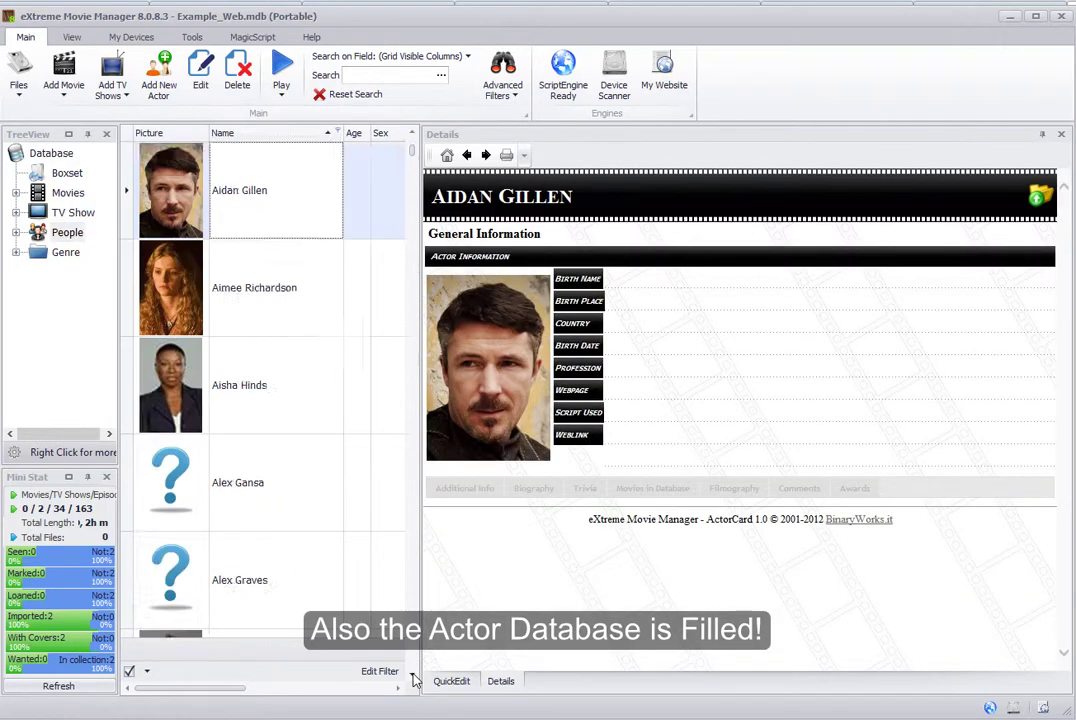
pyautogui.click(293, 483)
pyautogui.click(288, 408)
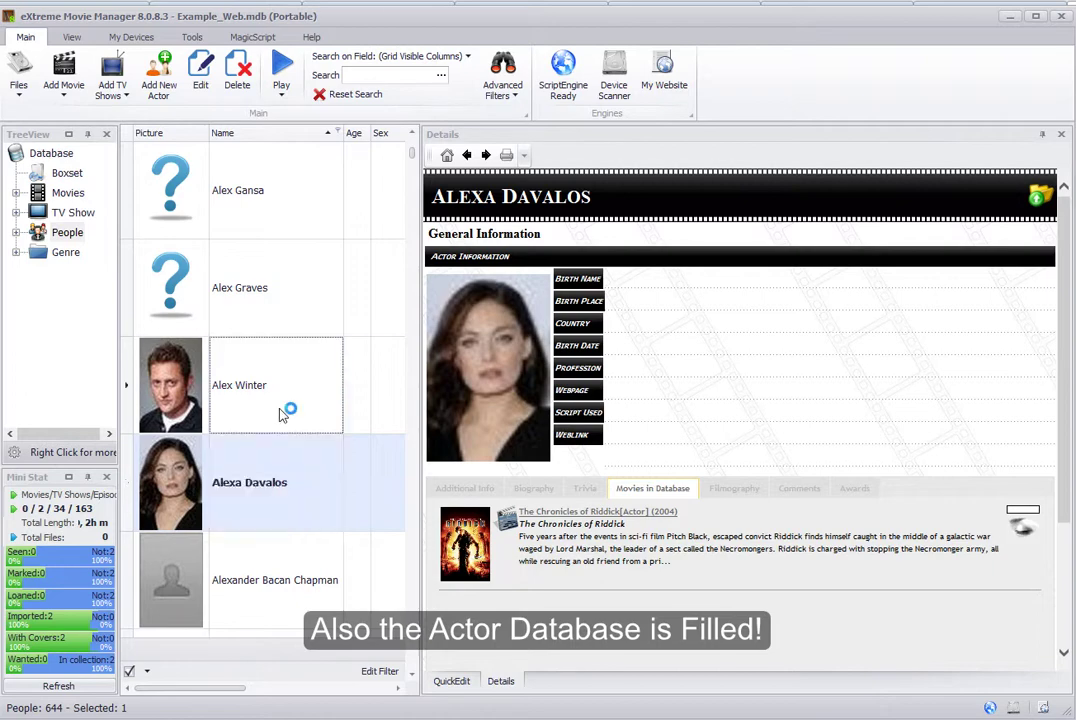
# Return to the list of the whole database and view the imported details of Fast & Furious 6.
pyautogui.click(52, 155)
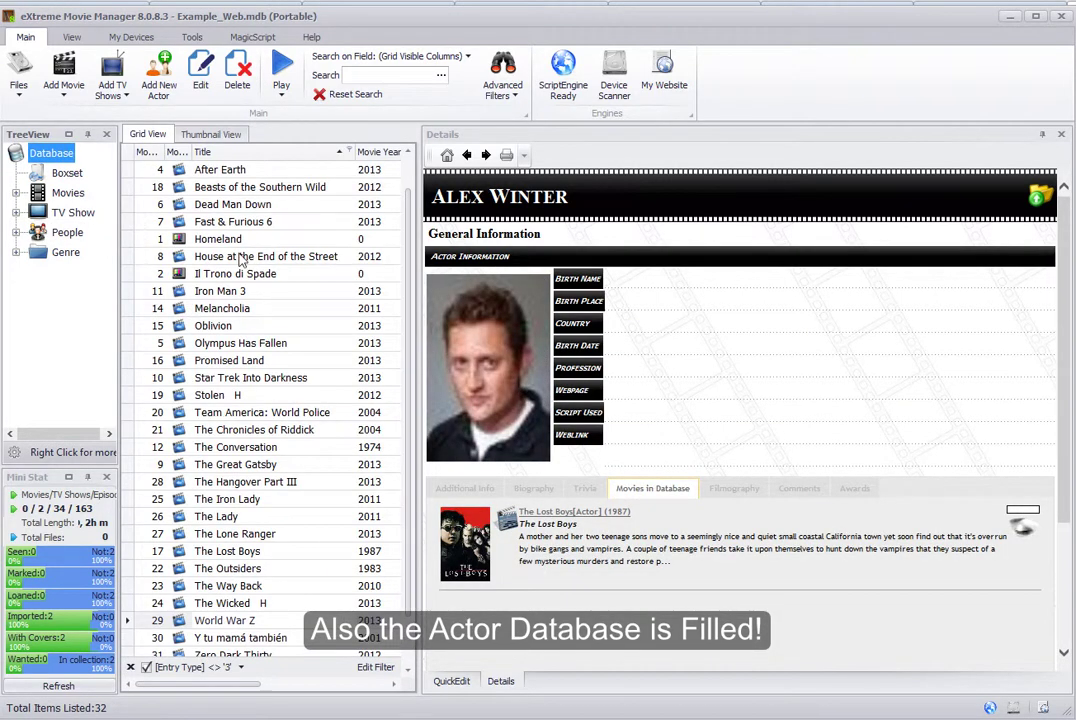
pyautogui.click(241, 224)
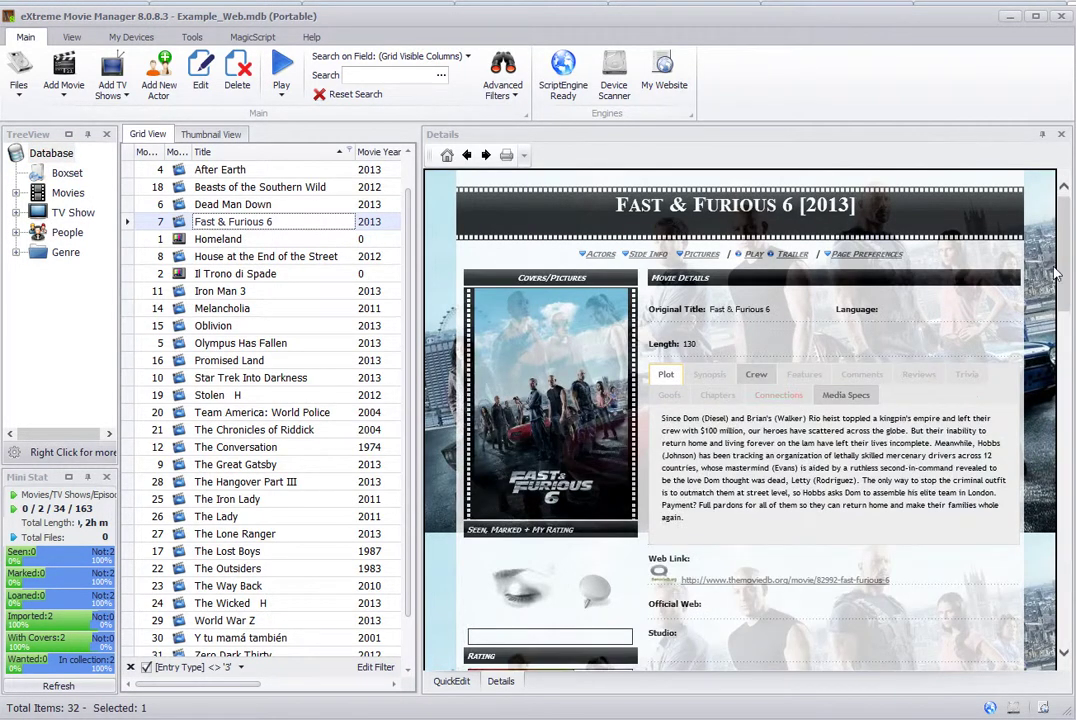
pyautogui.moveTo(1062, 277); pyautogui.dragTo(1062, 190)
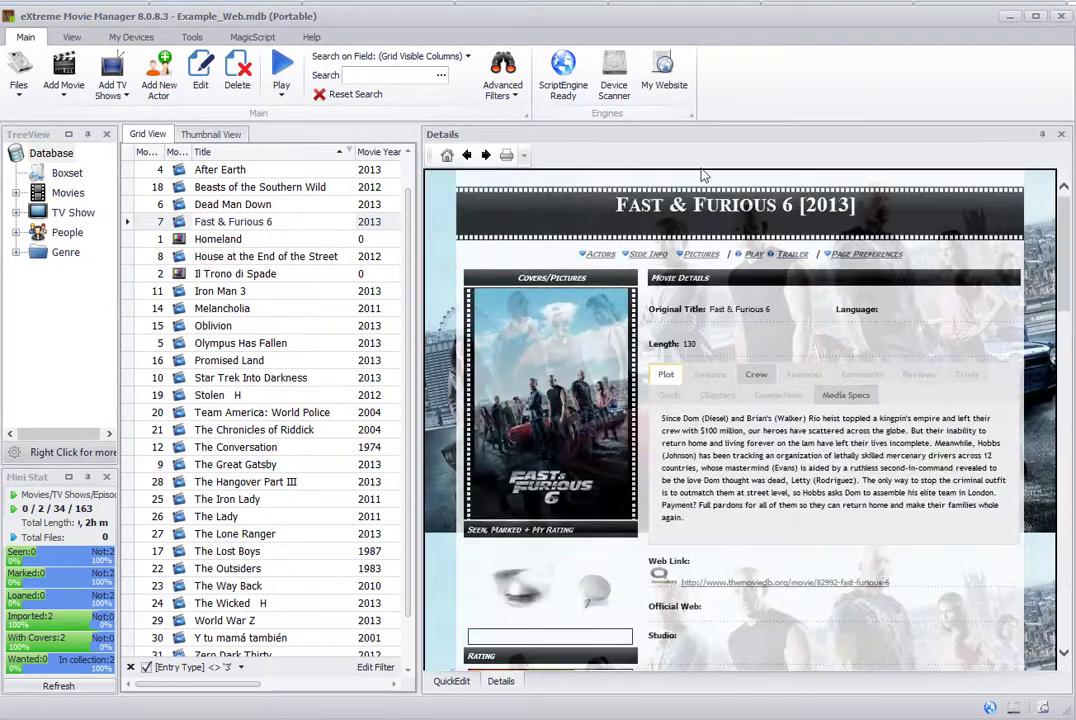
# Show the database as cover thumbnails, refresh them and widen the thumbnail area to fit four covers per row.
pyautogui.click(210, 134)
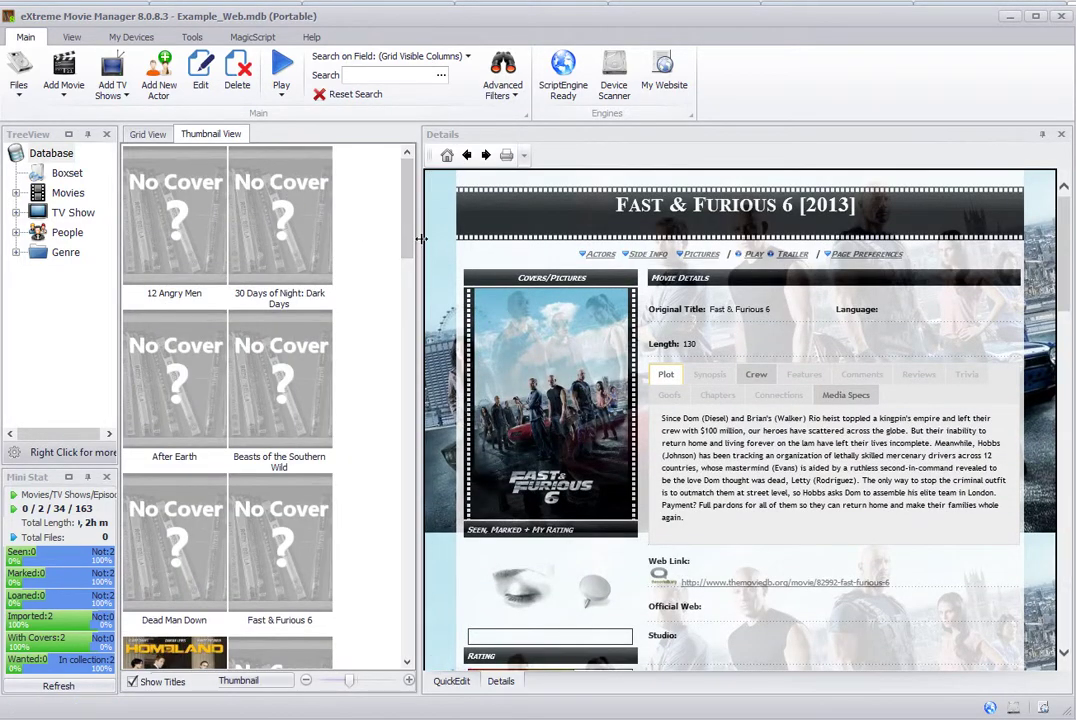
pyautogui.moveTo(468, 392); pyautogui.dragTo(528, 392)
pyautogui.click(310, 682)
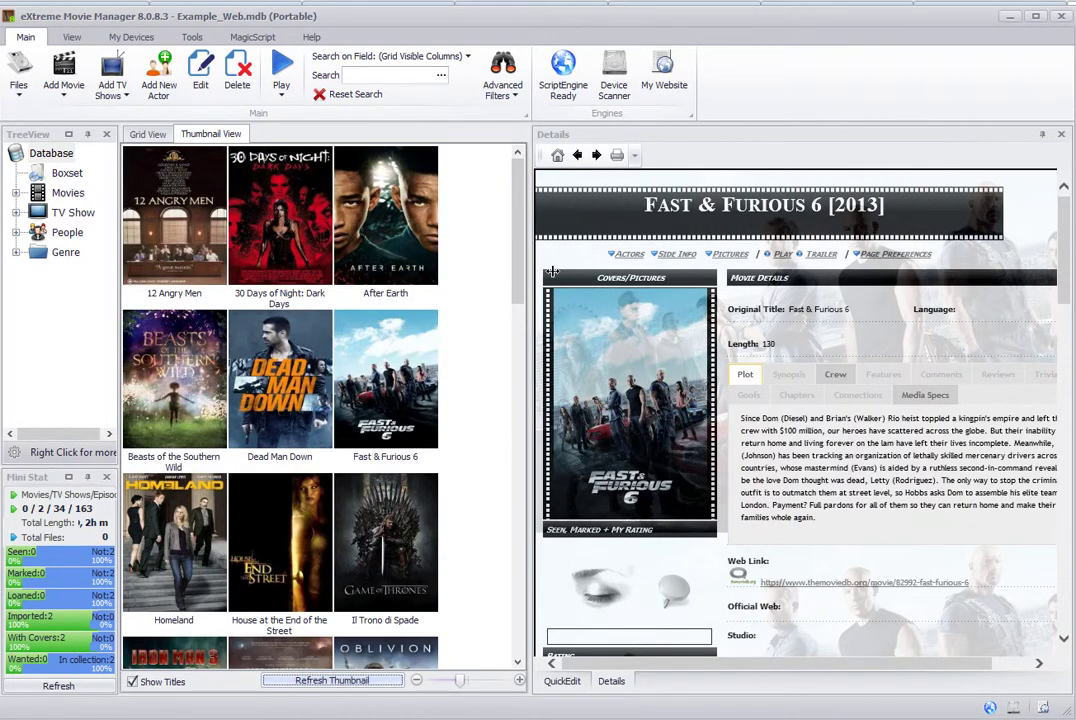
pyautogui.moveTo(552, 272); pyautogui.dragTo(567, 433)
# Browse the cover thumbnails and view the details of Oblivion, The Chronicles of Riddick, The Iron Lady and The Hangover Part III.
pyautogui.scroll(-2, 566, 313)
pyautogui.click(537, 328)
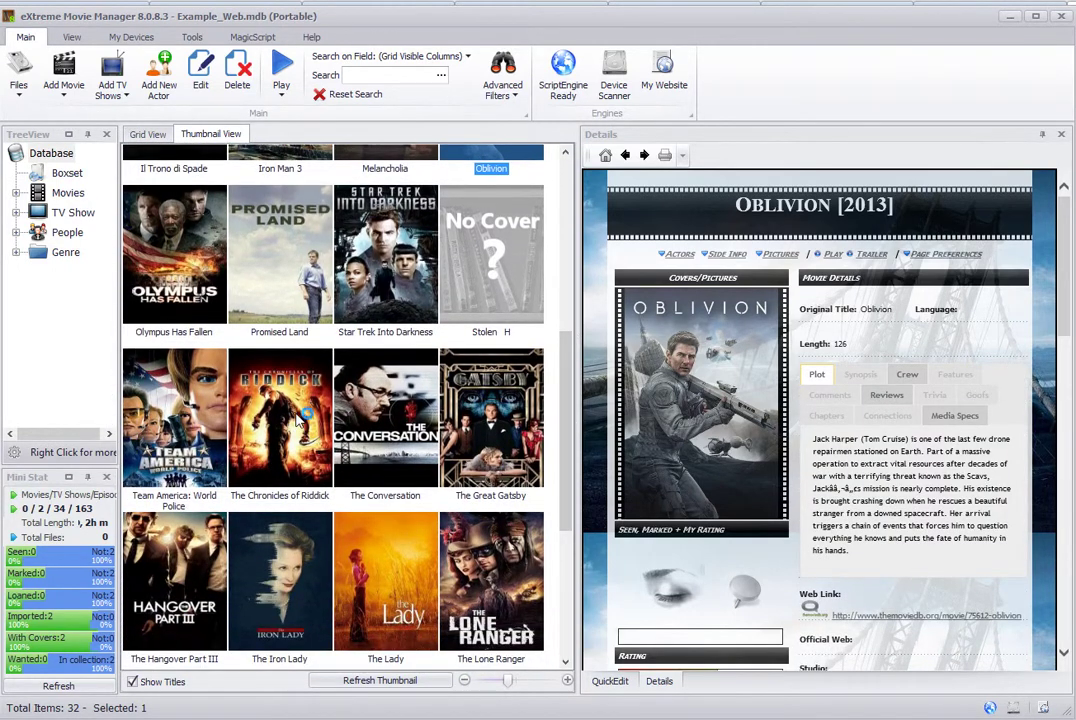
pyautogui.click(297, 420)
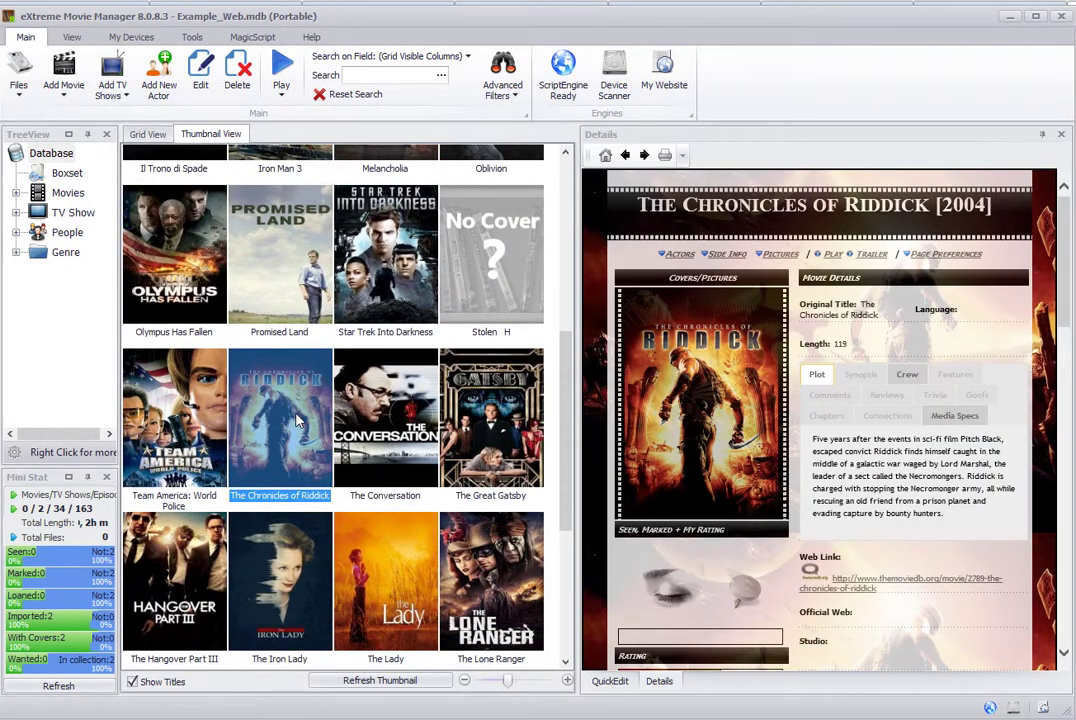
pyautogui.click(307, 577)
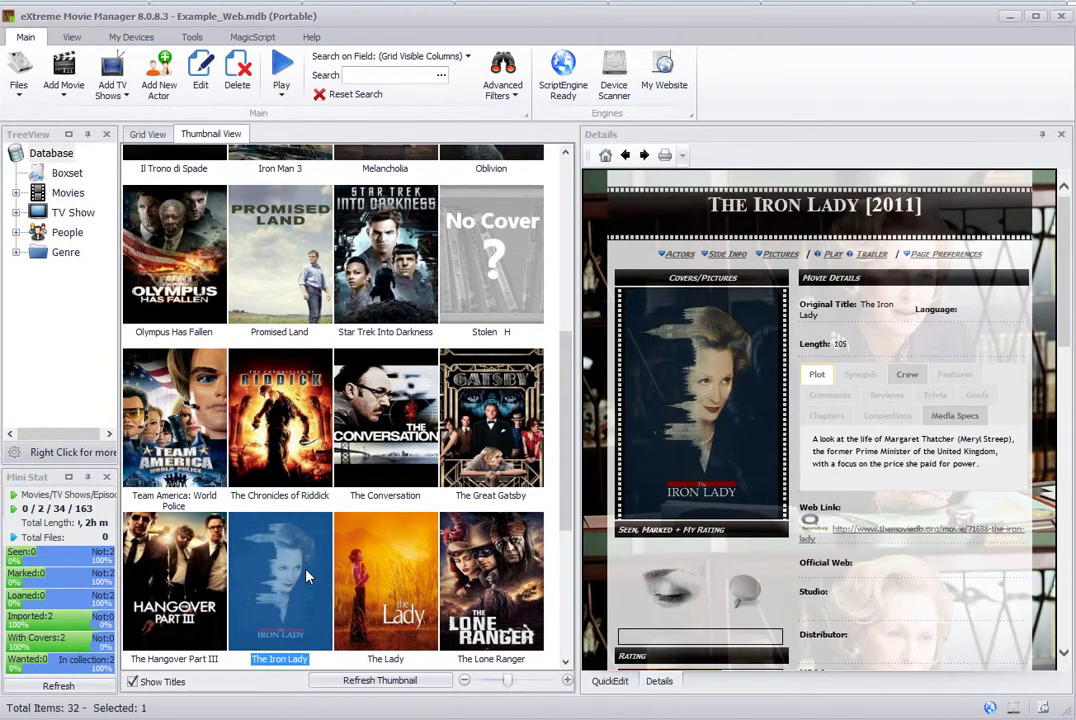
pyautogui.click(188, 617)
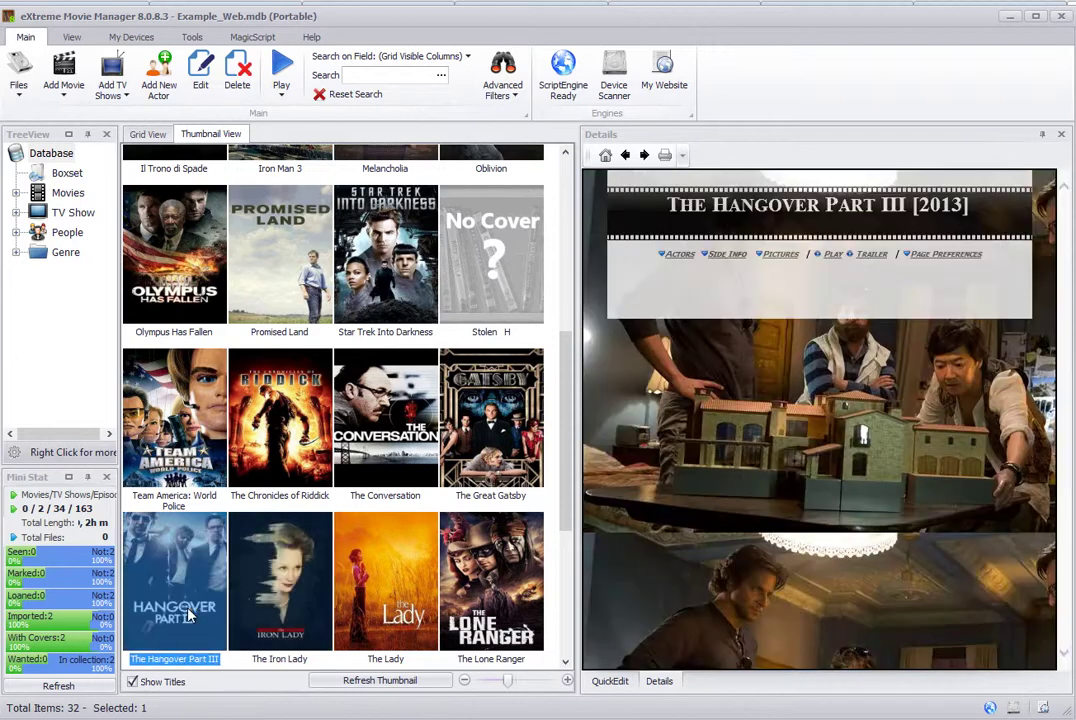
pyautogui.moveTo(1063, 307); pyautogui.dragTo(1058, 402)
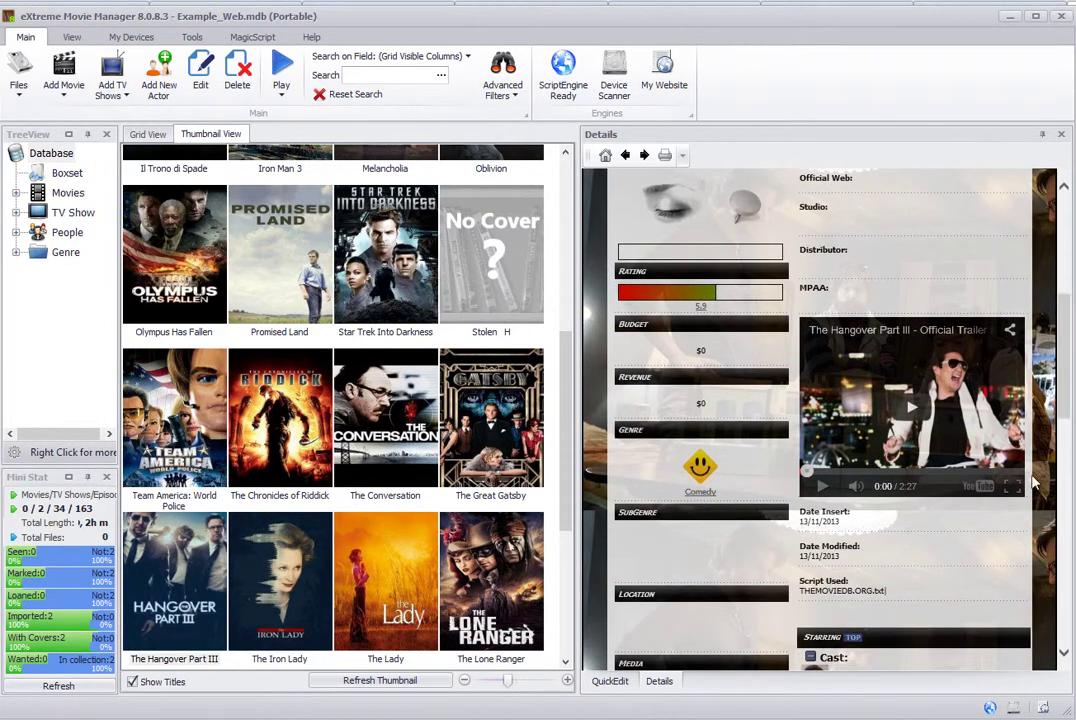